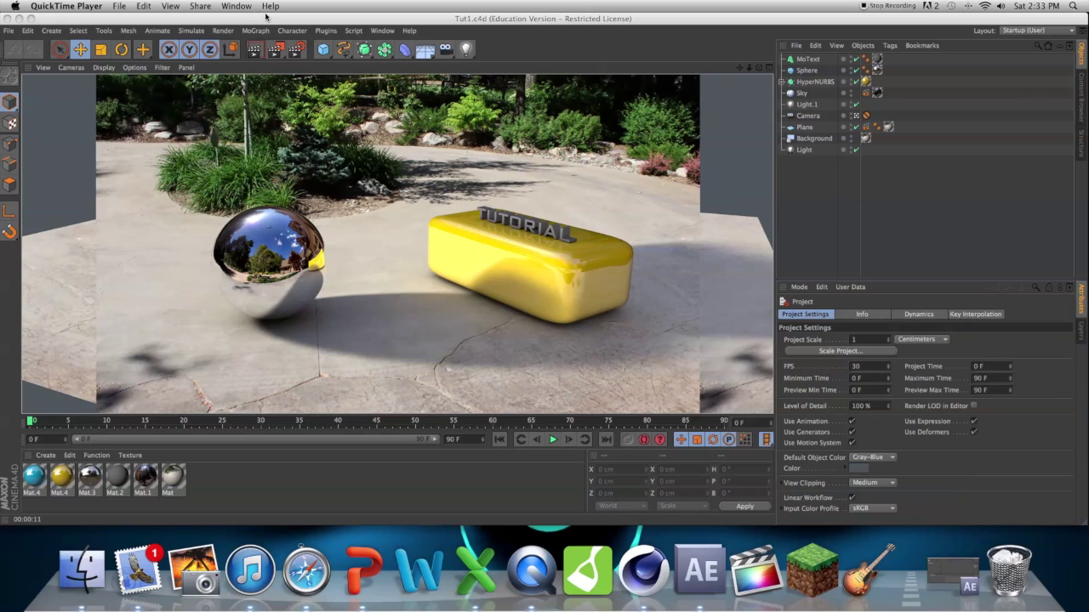
Step: Bring Cinema 4D forward and clear the render to show the Tut1.c4d Perspective editor view
left_click(266, 15)
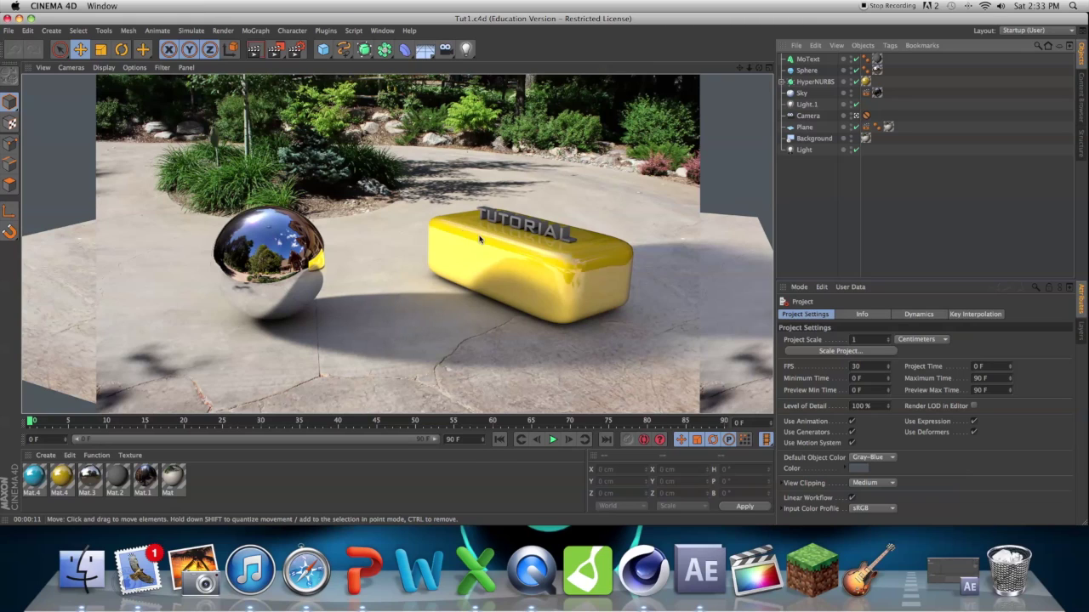
left_click(475, 152)
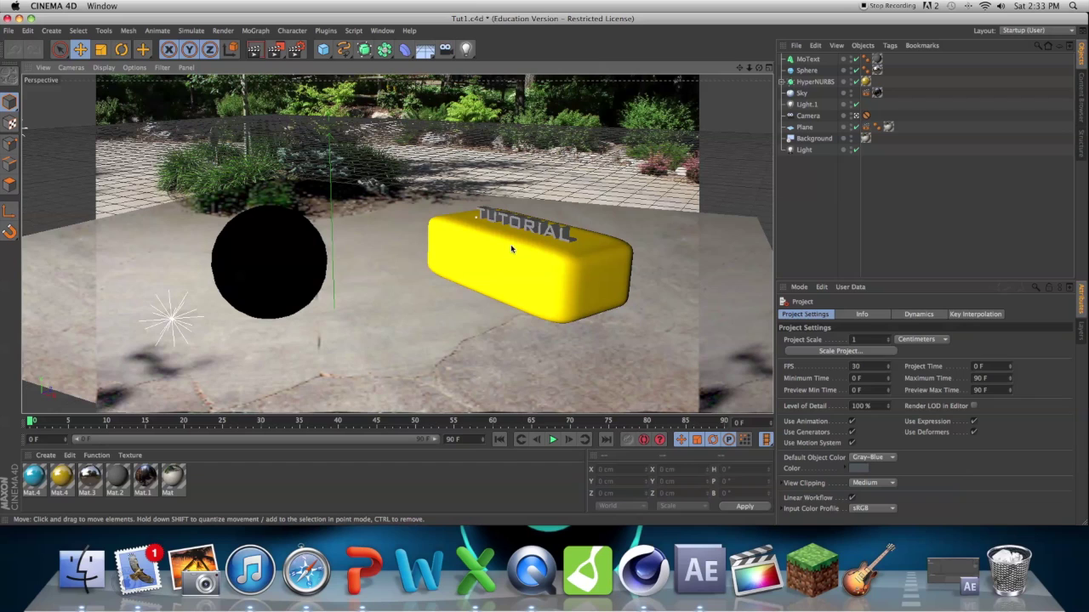
Step: Add a Compositing tag to MoText and enable its Object Buffer 1
right_click(822, 59)
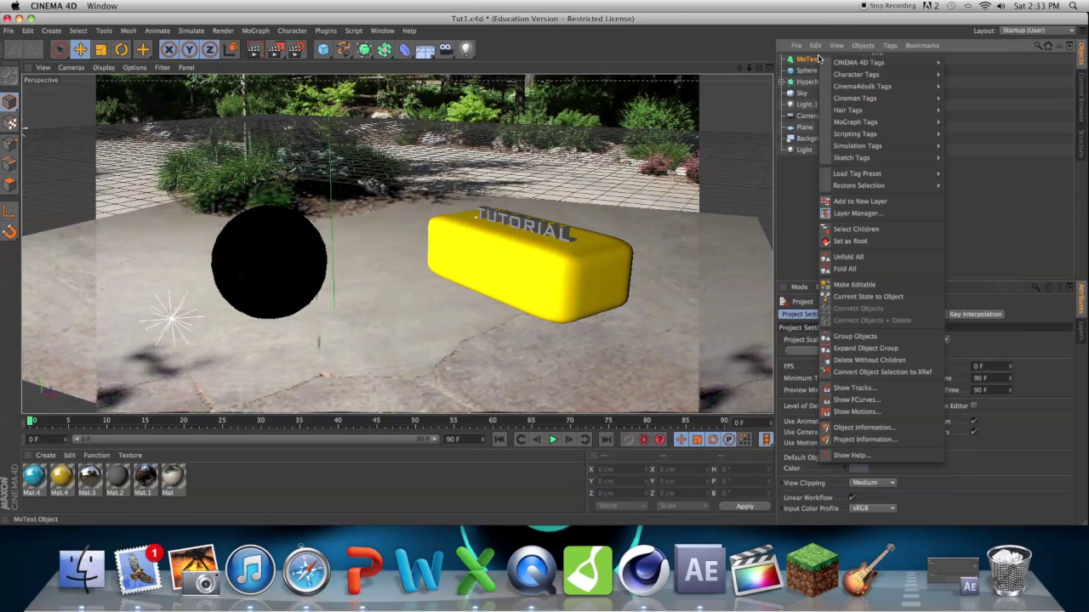
mouse_move(872, 64)
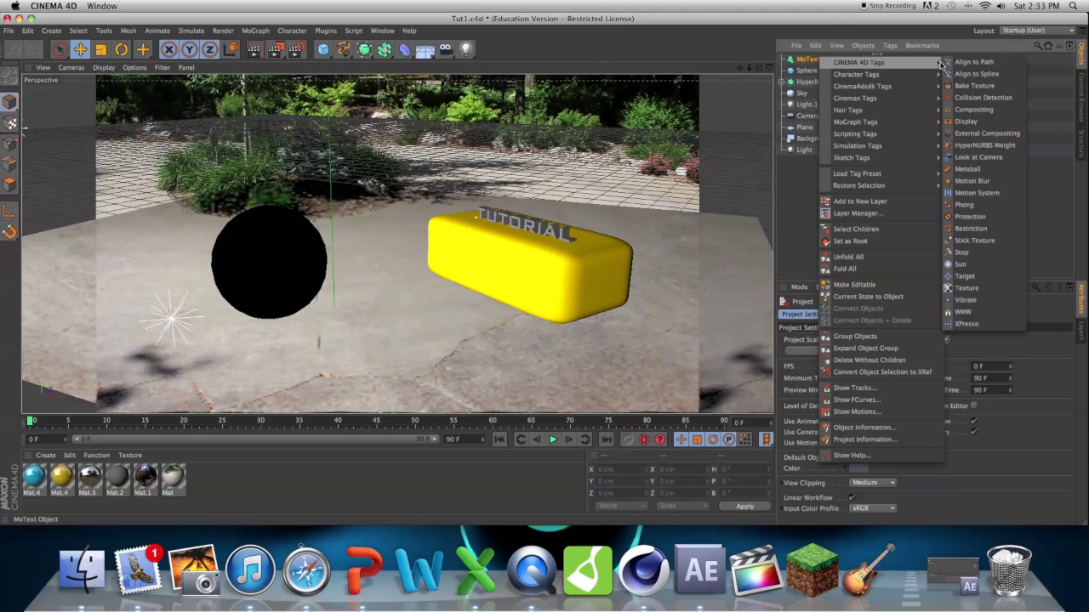
left_click(974, 109)
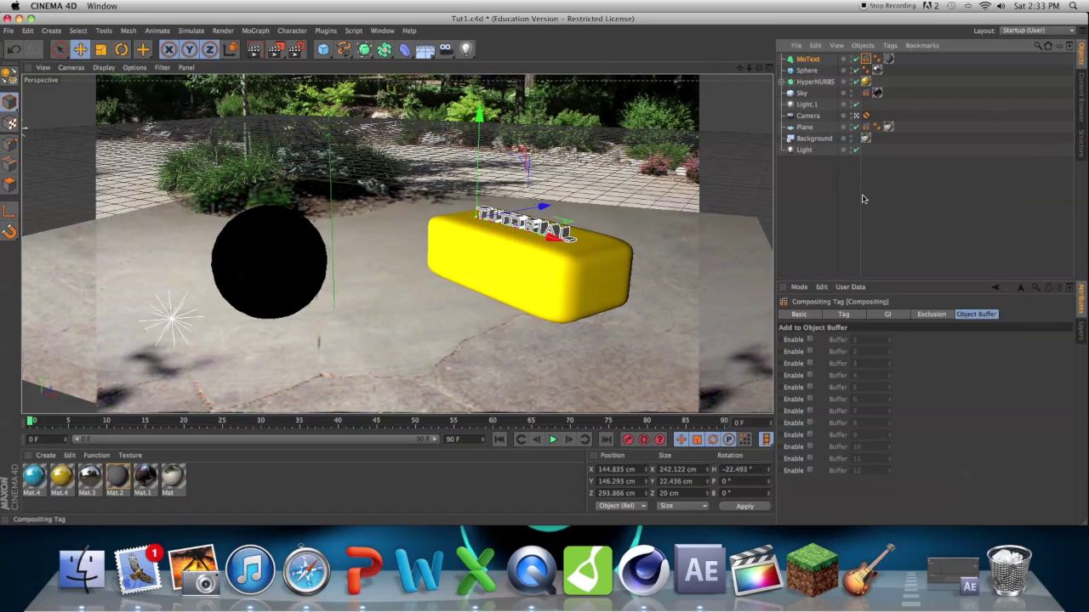
left_click(810, 339)
Step: Tag HyperNURBS with a Compositing tag and put it in Object Buffer 1
right_click(804, 58)
mouse_move(851, 77)
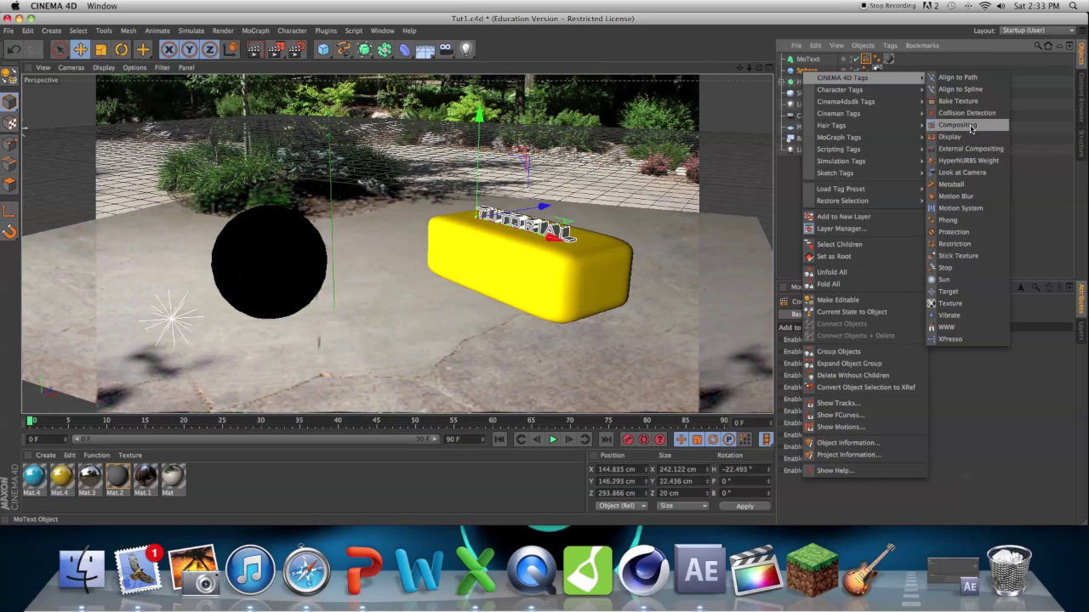
left_click(957, 124)
right_click(815, 80)
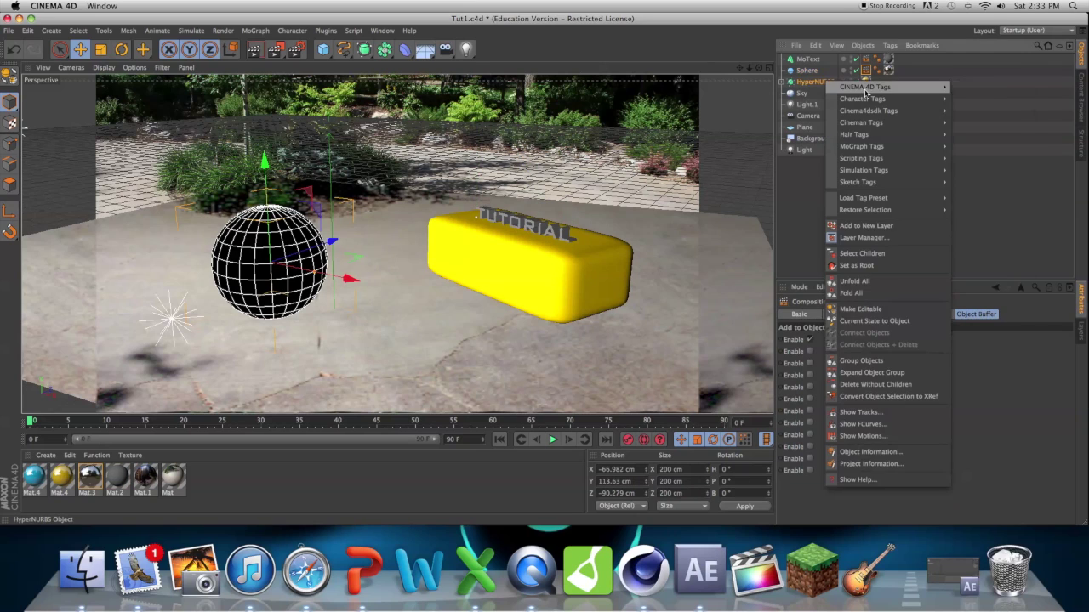
mouse_move(851, 100)
left_click(957, 145)
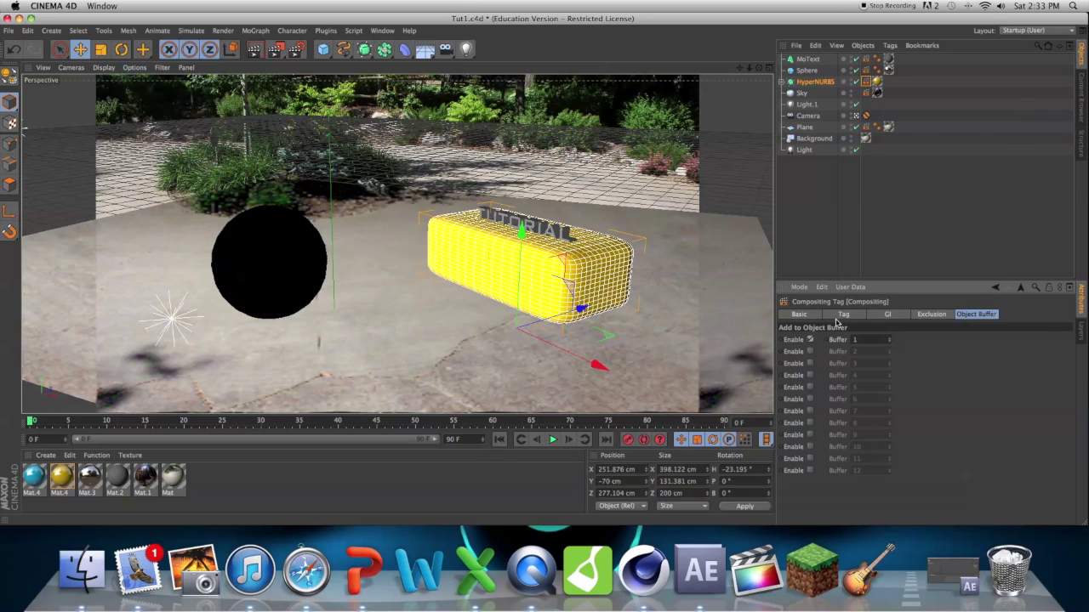
left_click(810, 341)
Step: Enable Multi-Pass in Render Settings and add Object Buffer and Ambient Occlusion passes
left_click(295, 49)
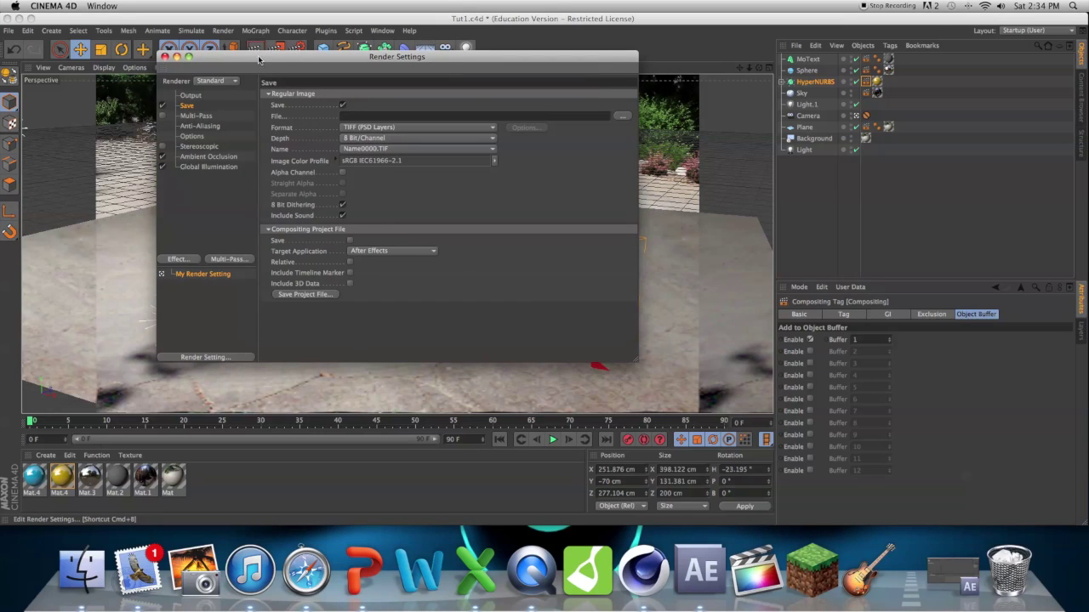
left_click(195, 116)
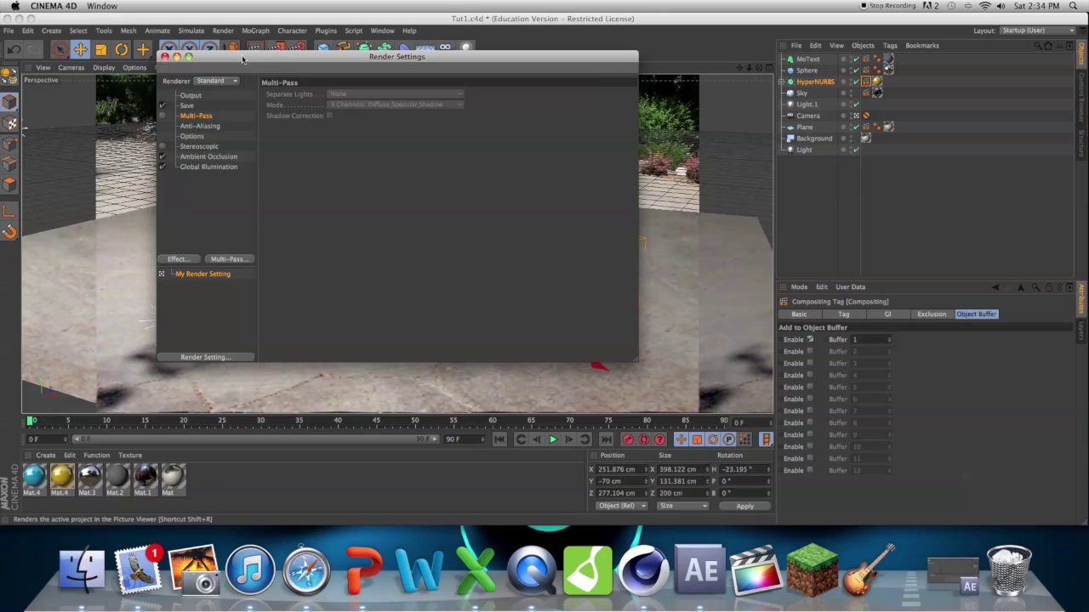
left_click(163, 117)
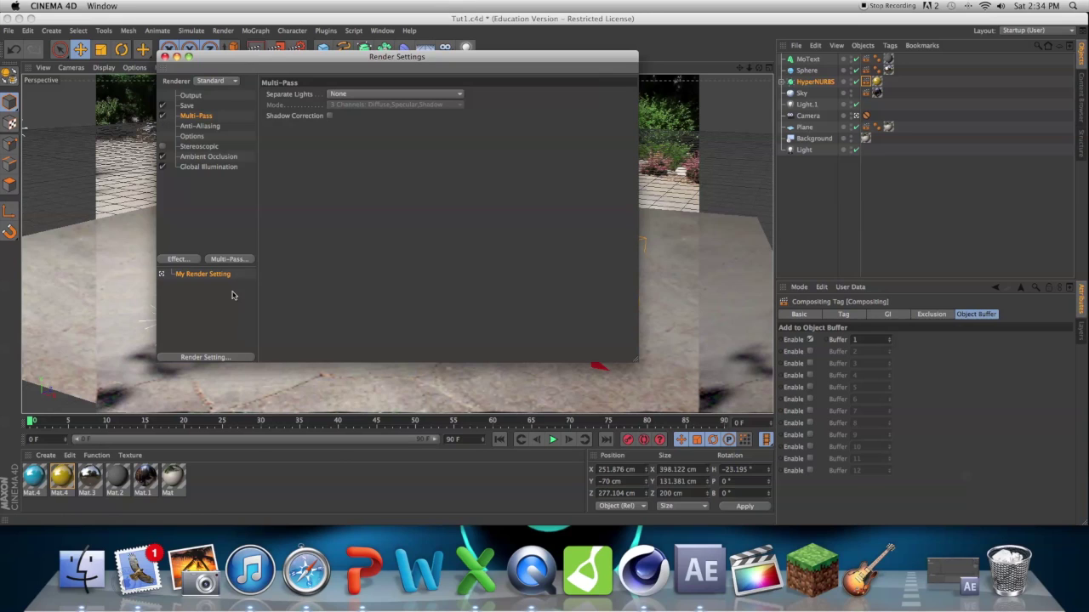
left_click(228, 260)
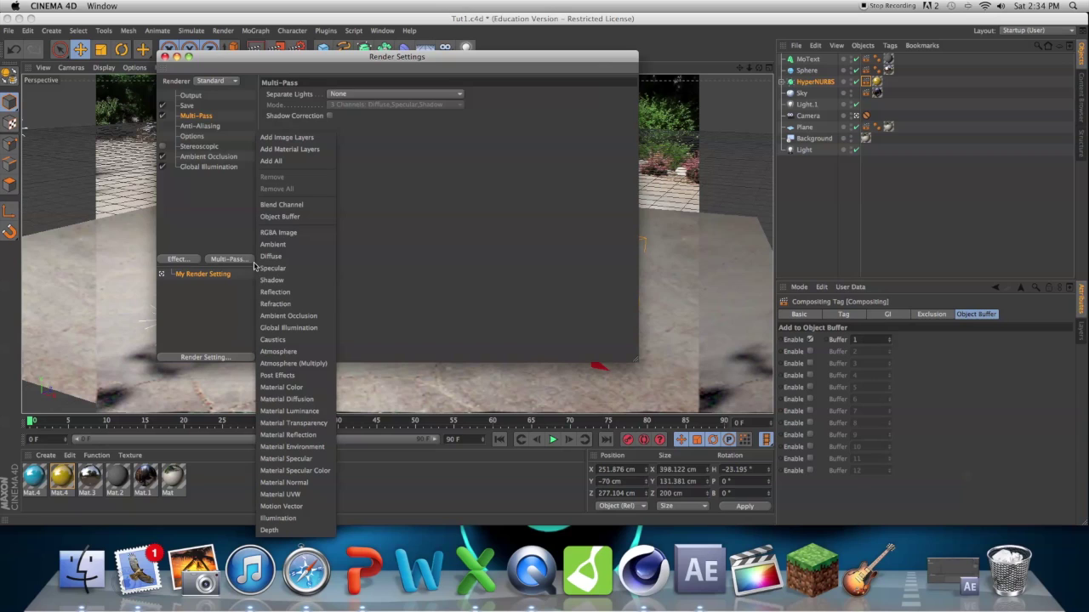
left_click(280, 216)
left_click(250, 259)
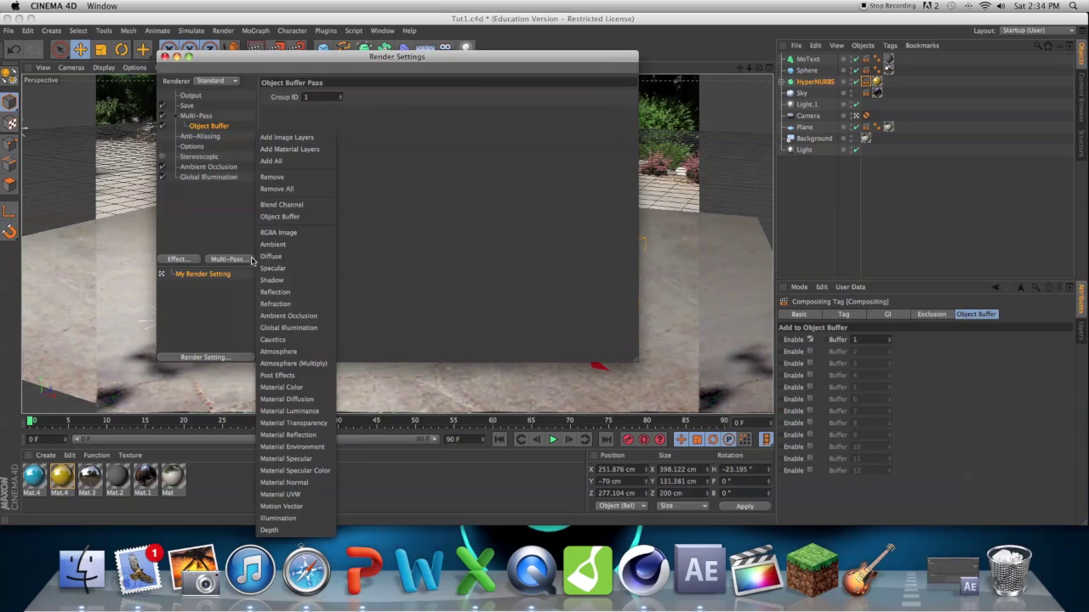
left_click(289, 316)
Step: Add a Shadow pass, delete the stray Specular pass, and review the 1280×720 output settings
left_click(230, 259)
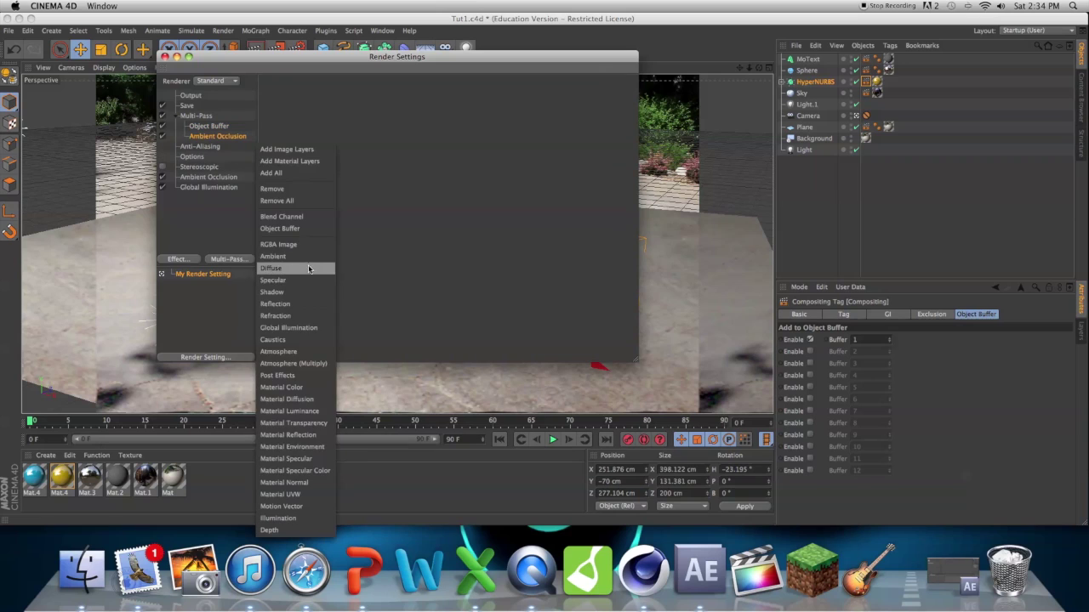
left_click(297, 281)
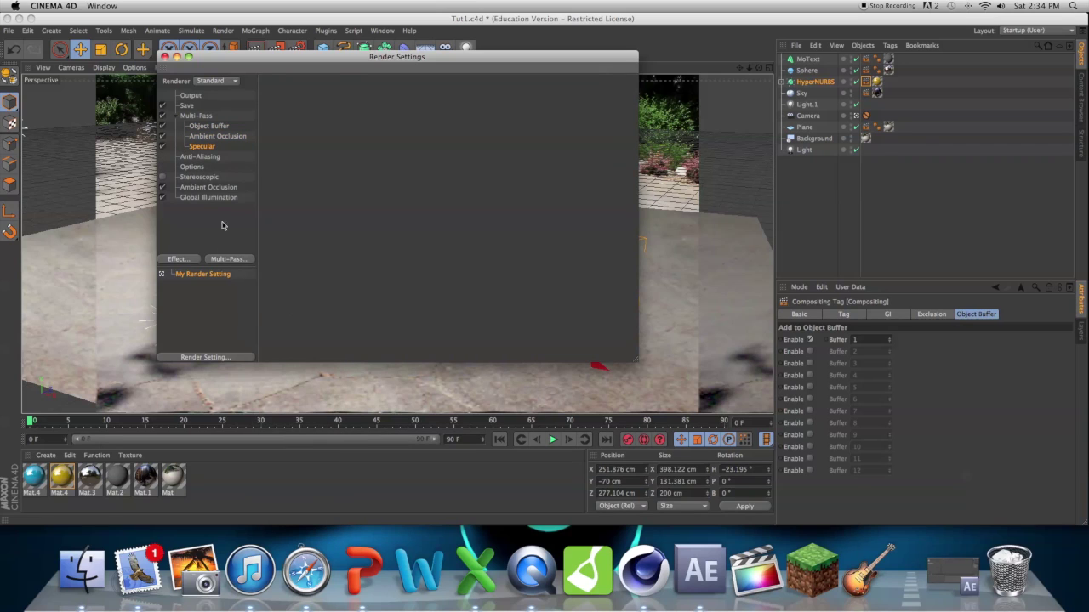
key("Delete")
left_click(223, 258)
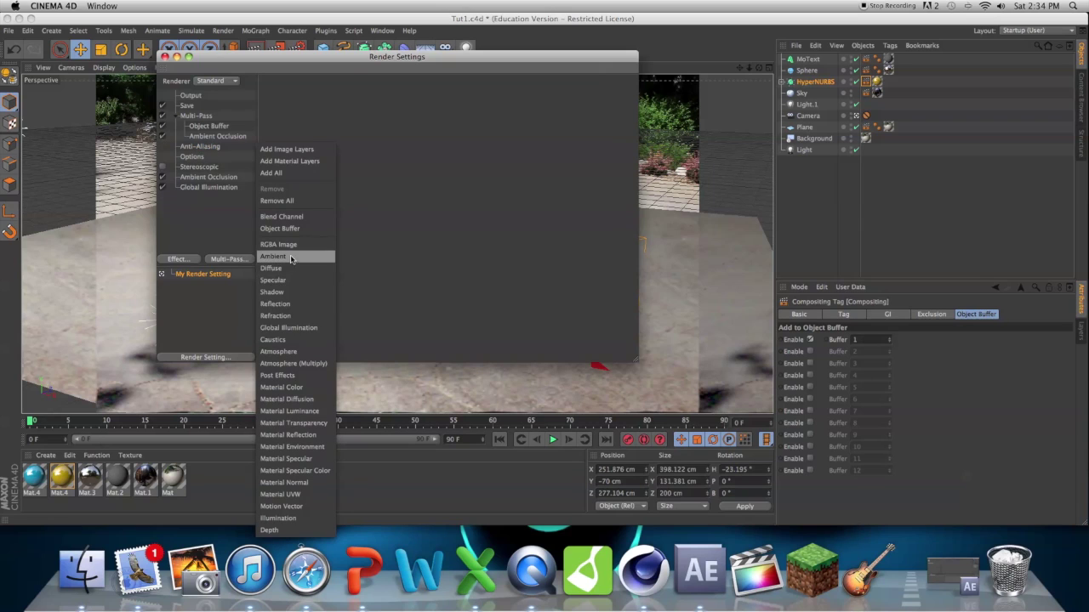
left_click(288, 292)
left_click(223, 259)
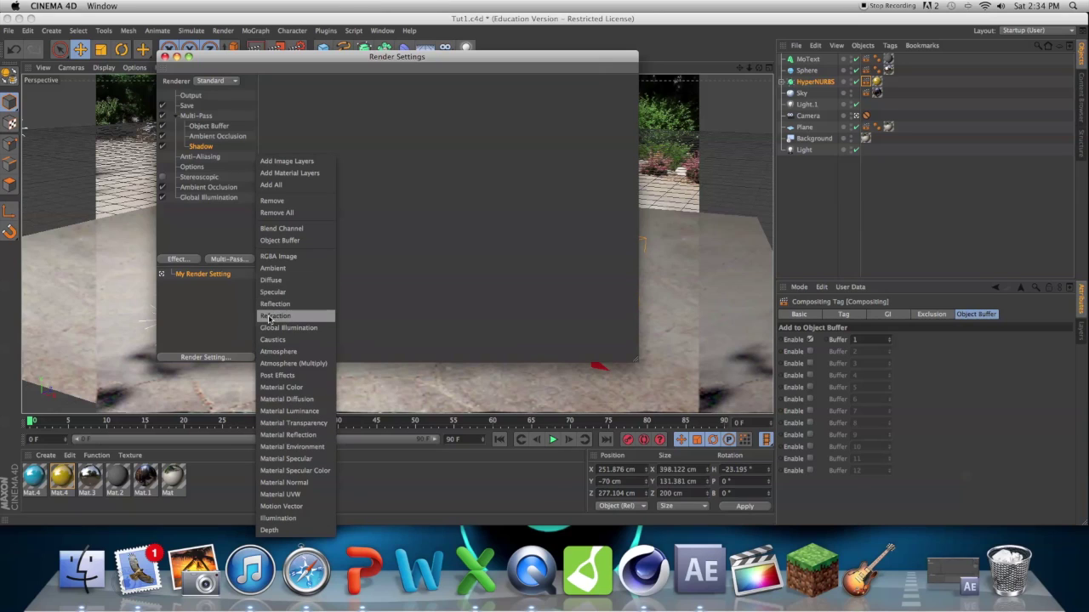
left_click(354, 108)
left_click_drag(344, 65, 387, 64)
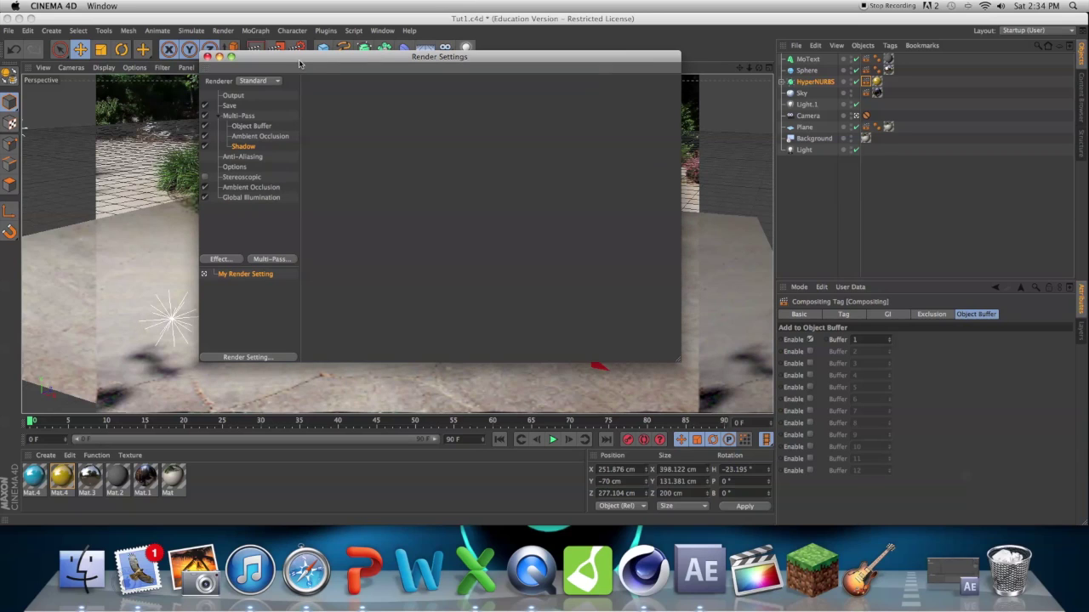
left_click(230, 96)
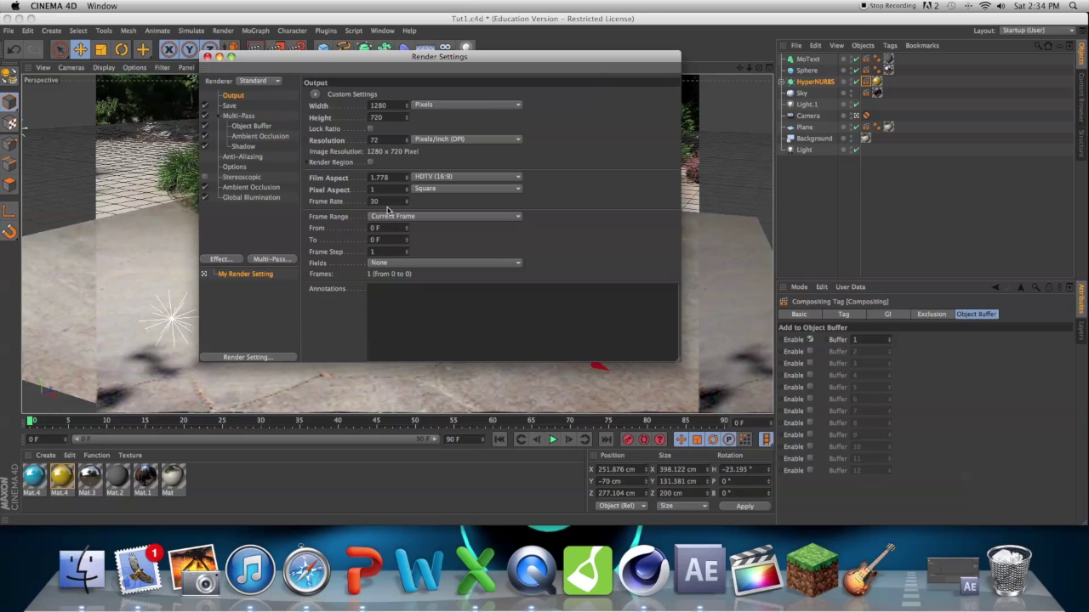
Step: Save the main render as Tutorial in PNG format with an alpha channel
left_click(235, 107)
left_click(656, 115)
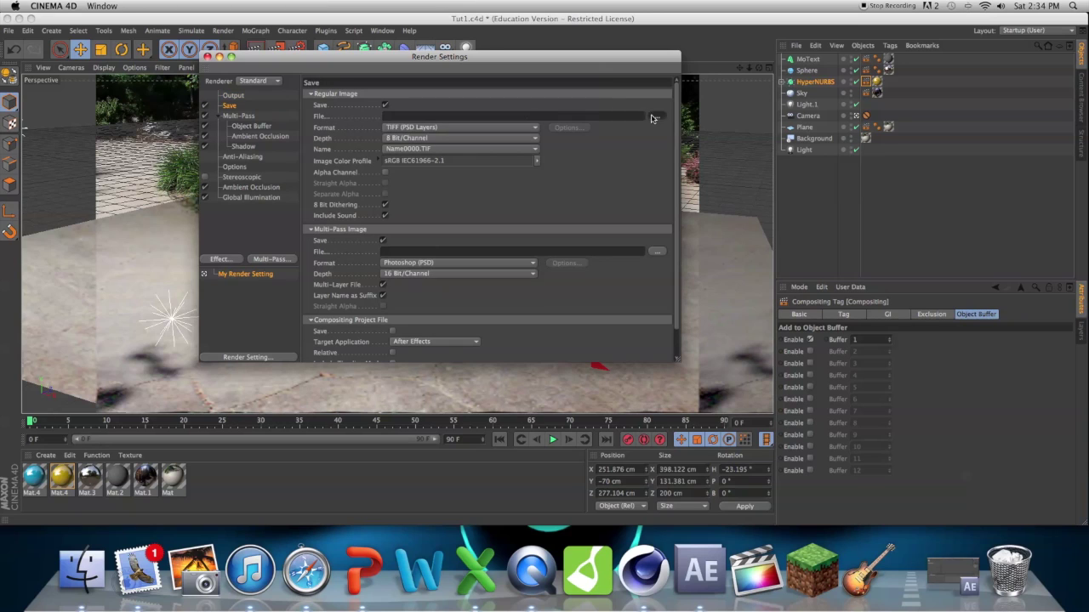
type("Tutorial")
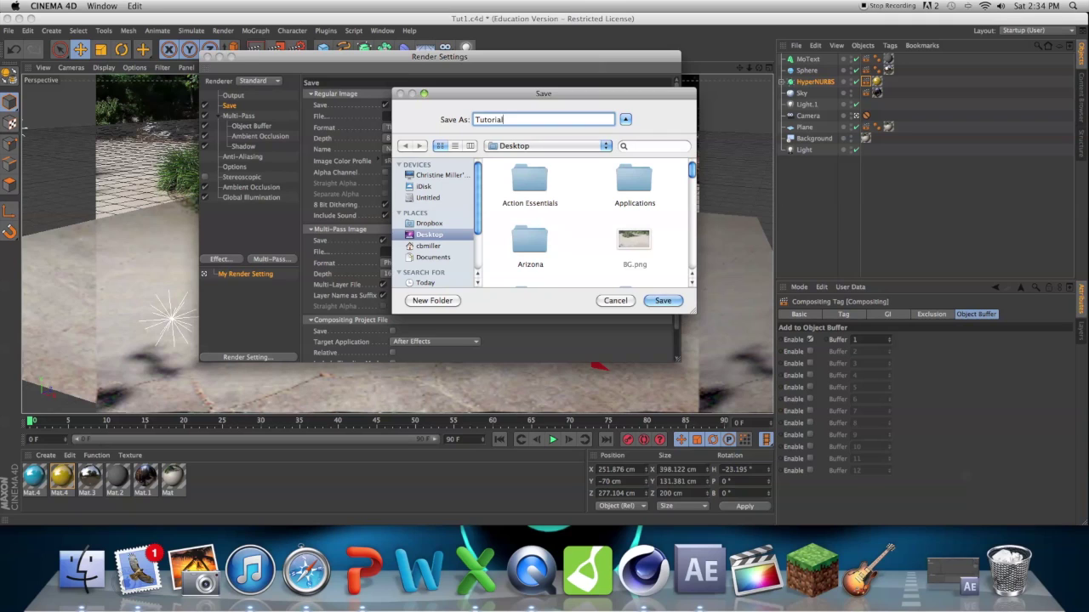
key("Return")
left_click(535, 128)
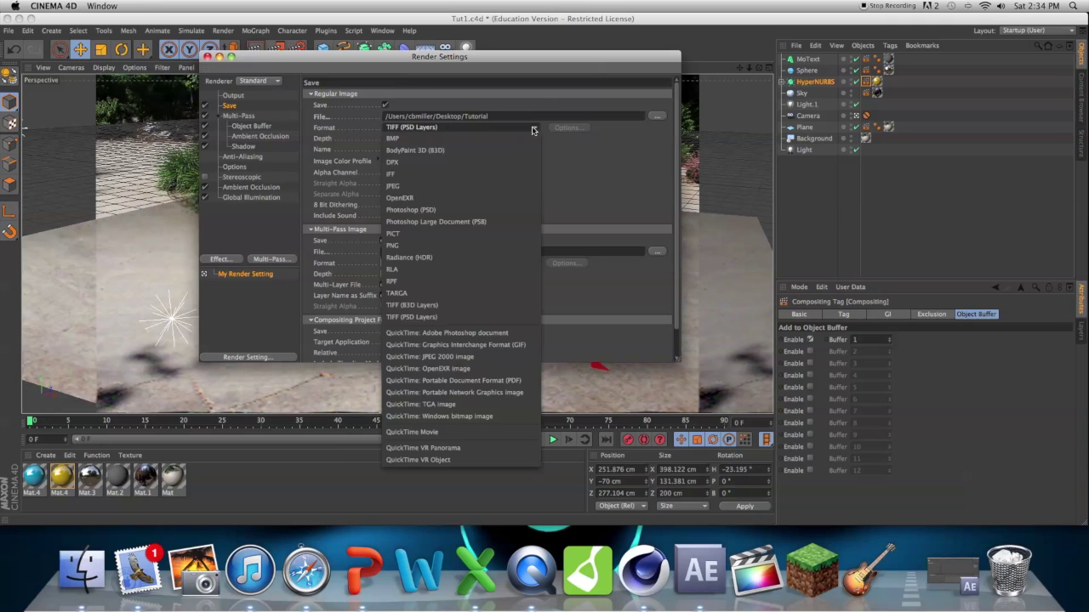
left_click(454, 250)
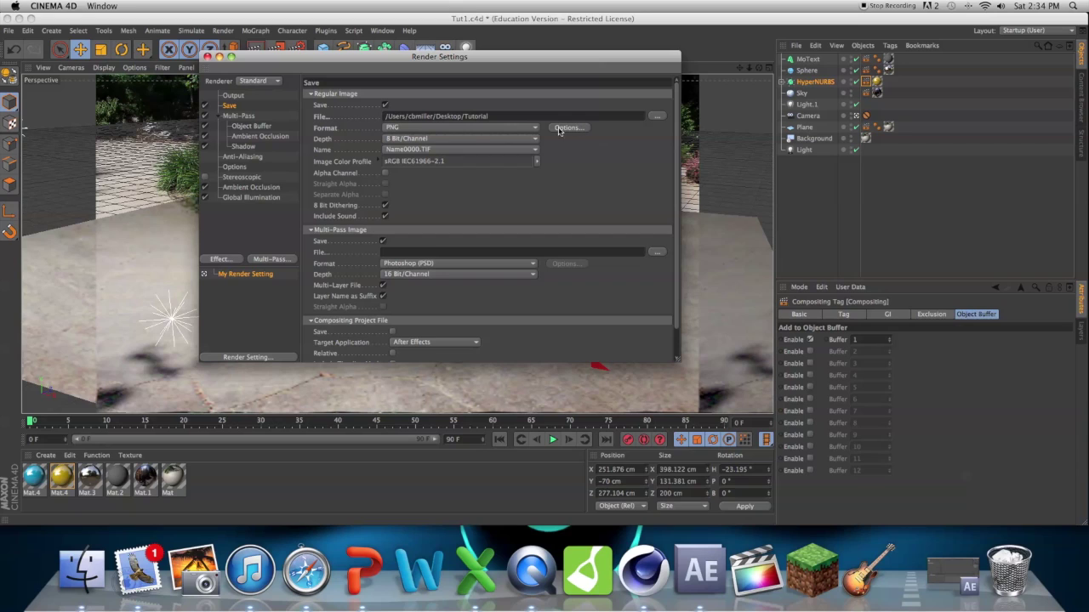
left_click(385, 174)
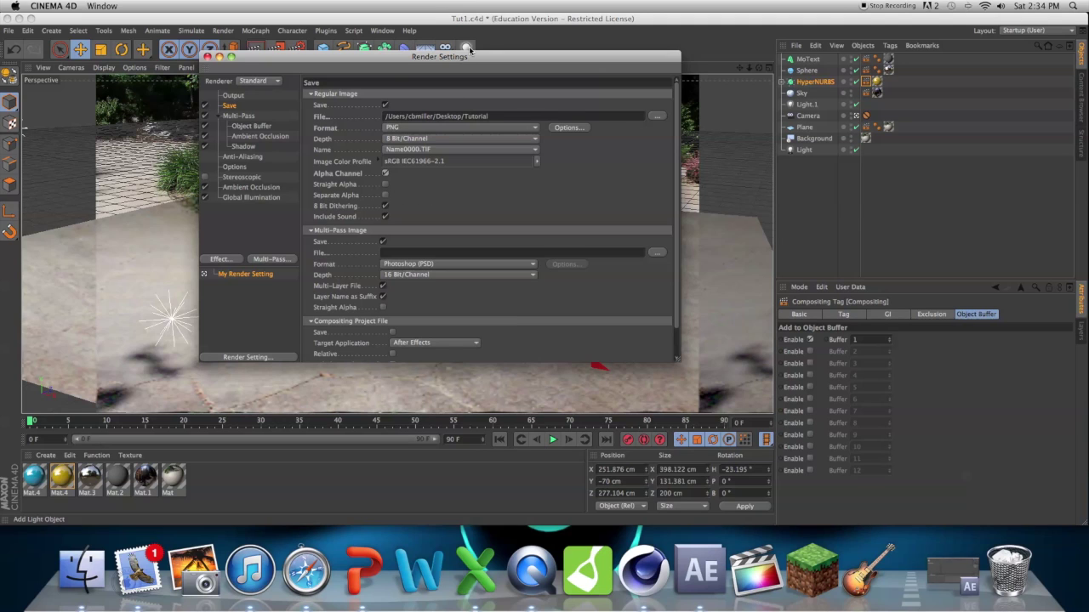
Step: Set the multi-pass depth to 8 bits per channel
left_click_drag(470, 57, 480, 85)
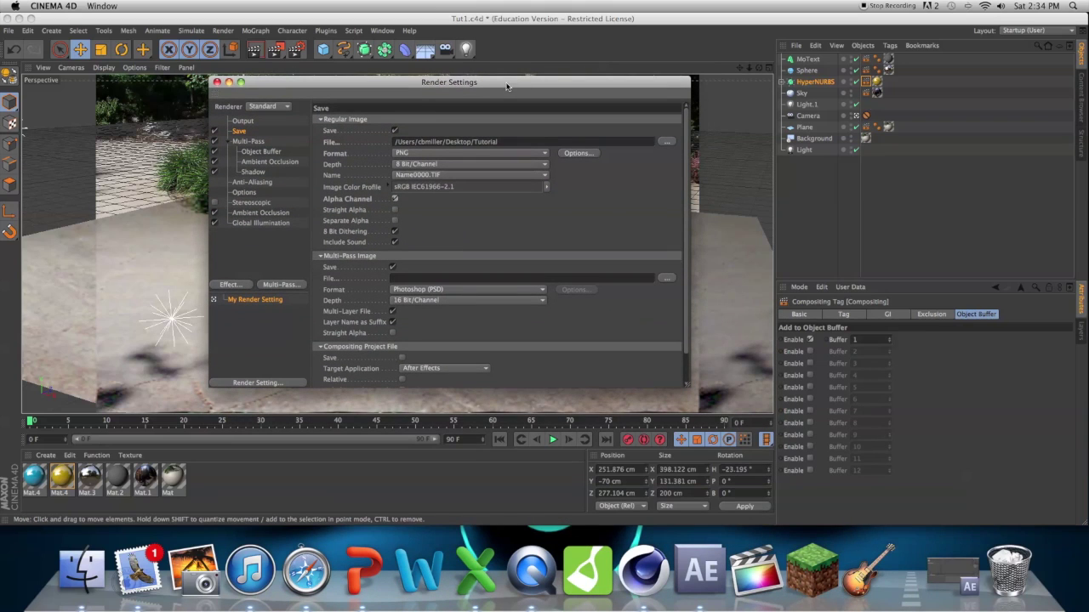
left_click_drag(505, 85, 927, 248)
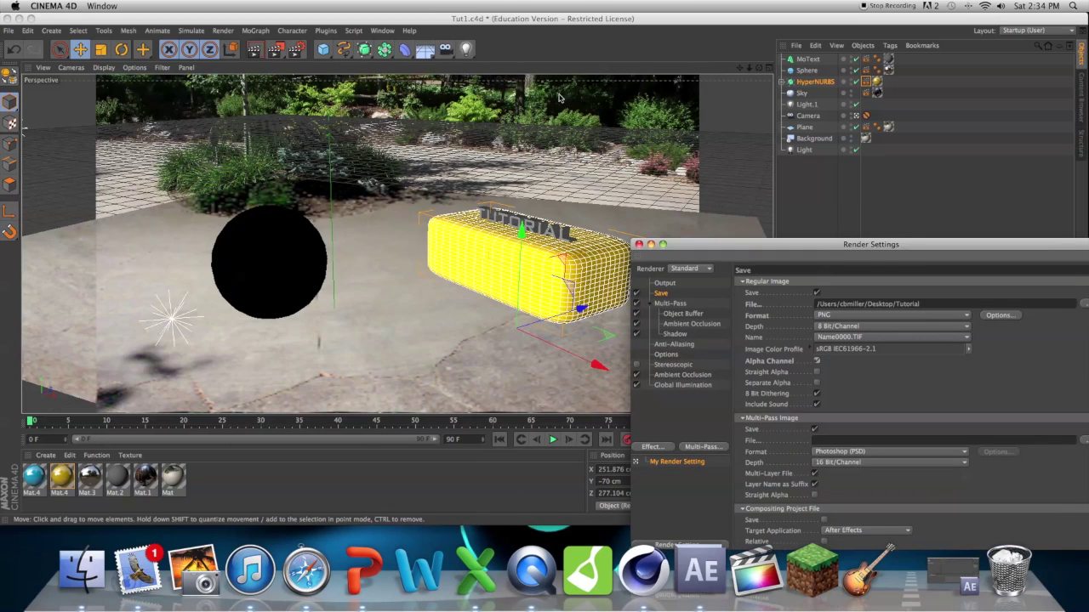
left_click_drag(711, 247, 281, 74)
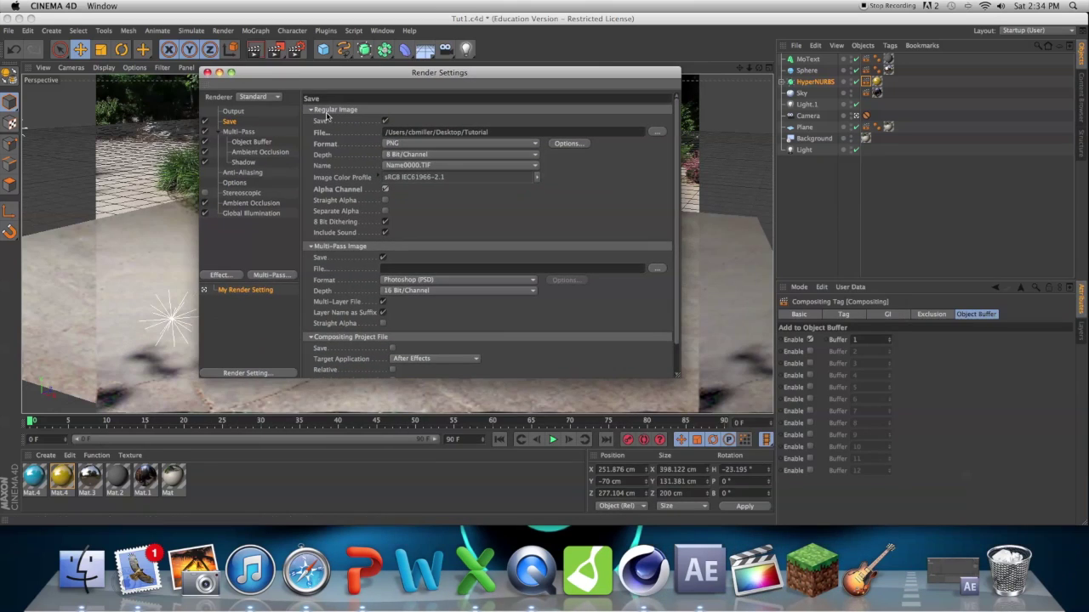
scroll(610, 302, "down", 2)
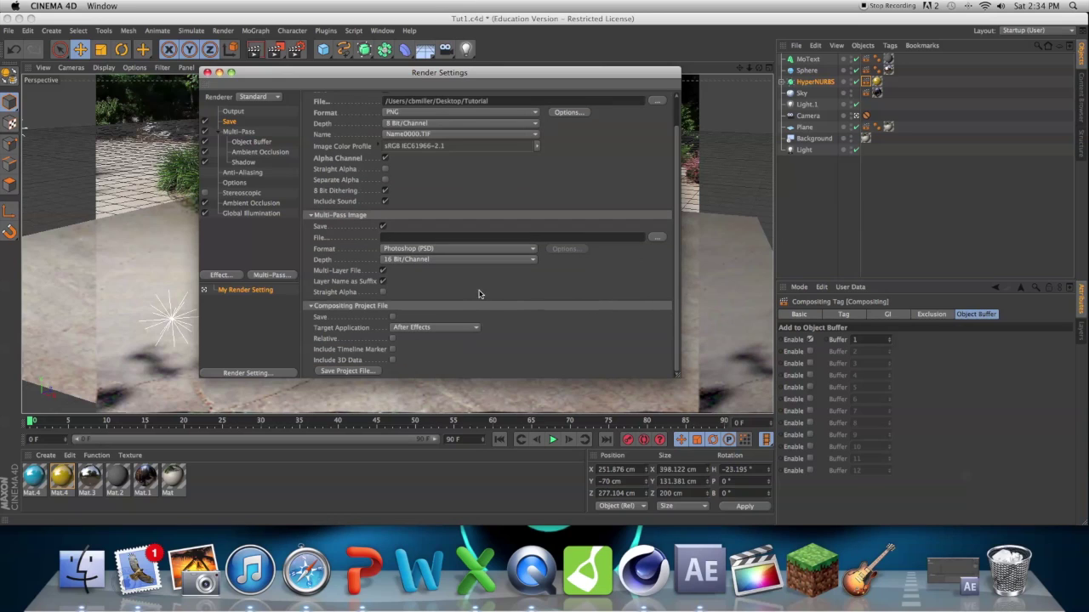
left_click(434, 260)
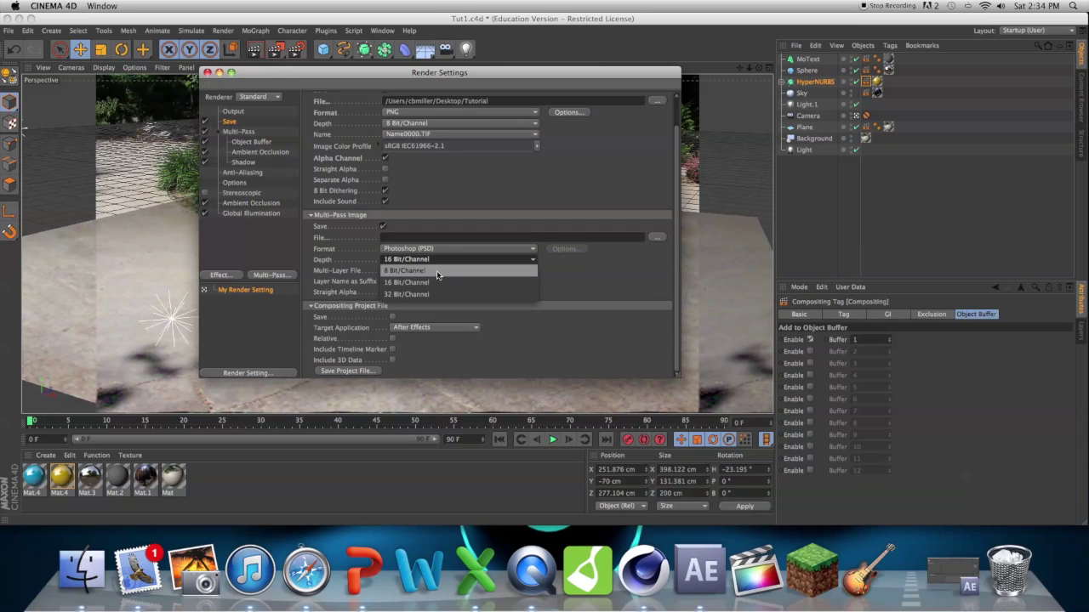
left_click(438, 282)
Step: Save the multi-pass images as Mults in PNG format and close Render Settings
left_click(657, 237)
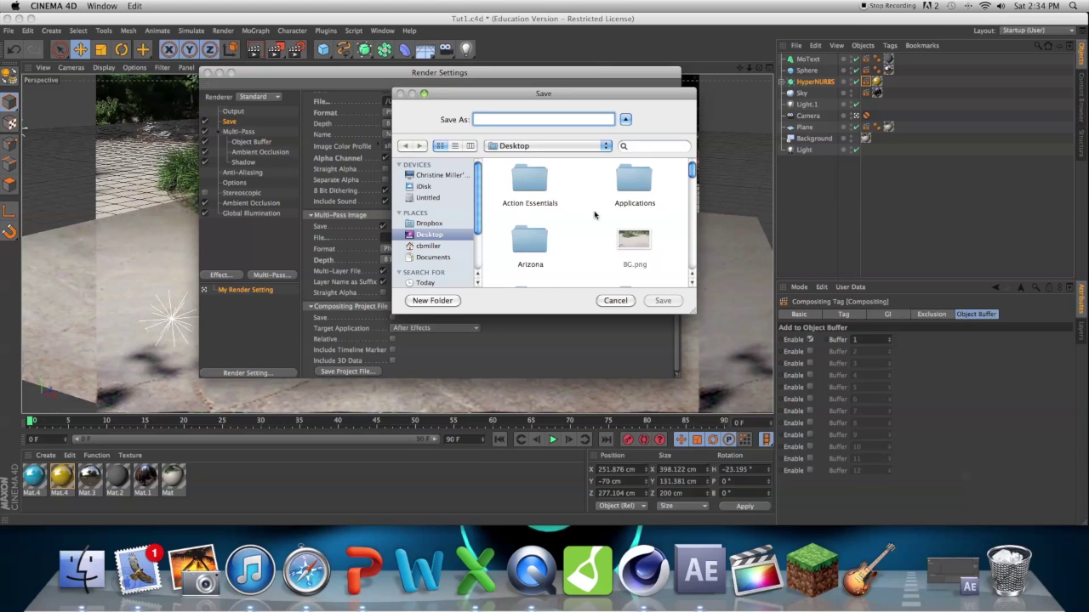
left_click(615, 300)
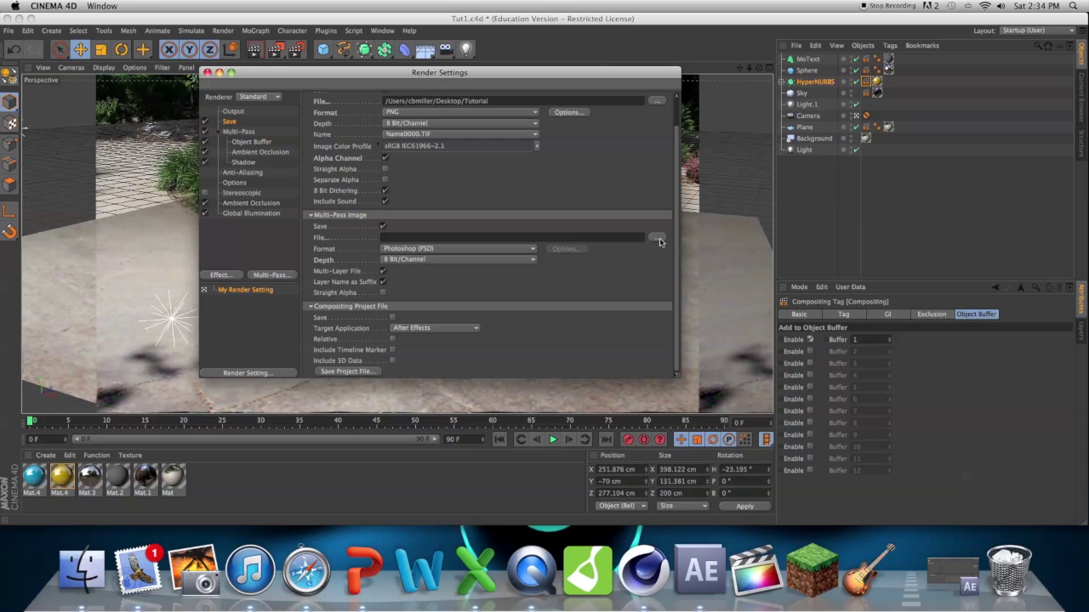
left_click(657, 239)
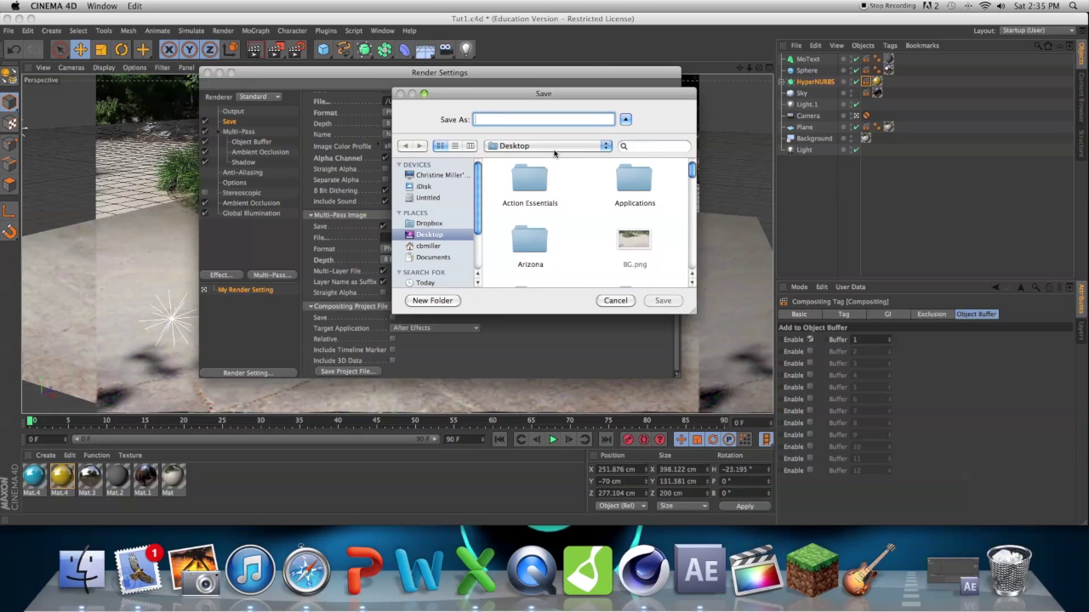
type("Mults")
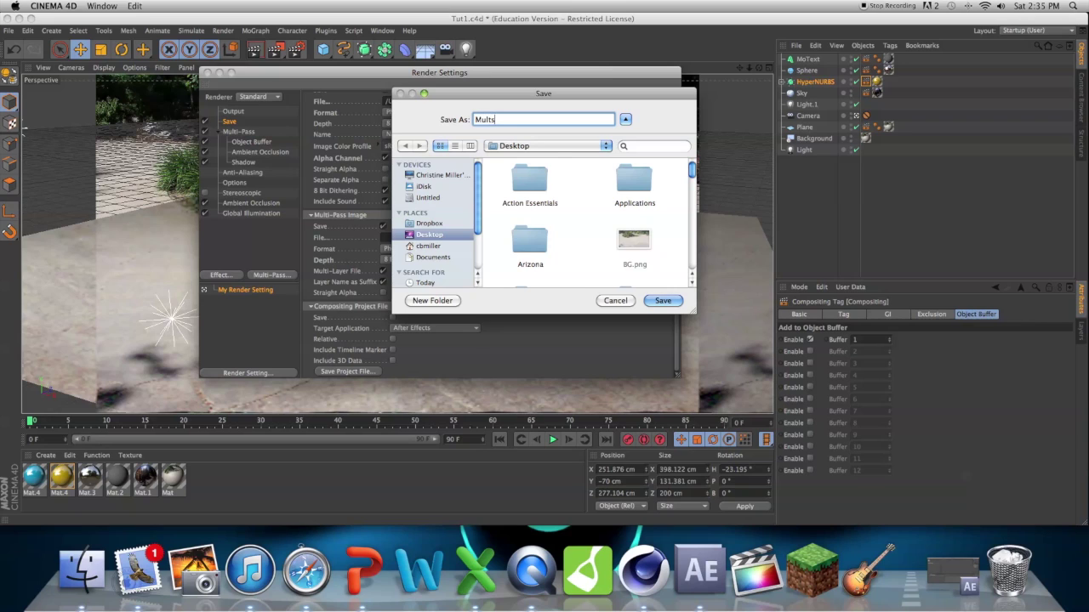
key("Return")
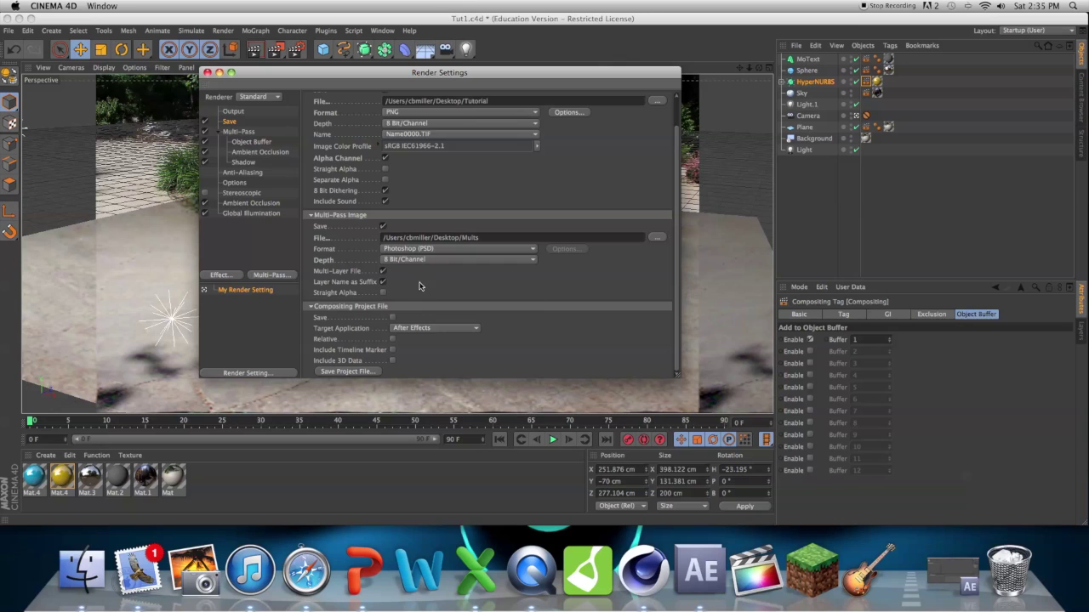
left_click(445, 252)
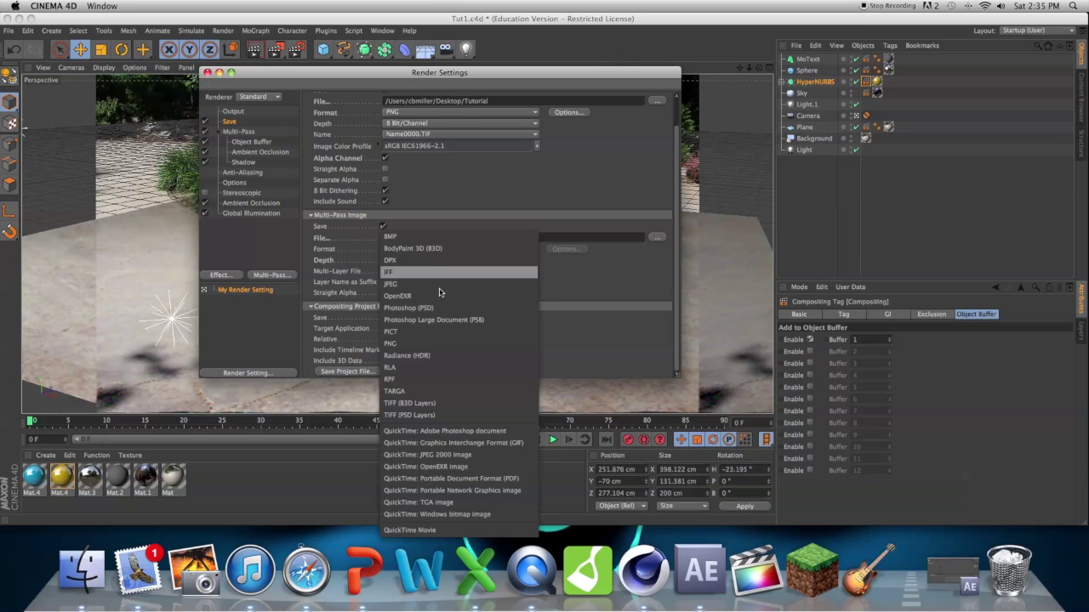
left_click(438, 343)
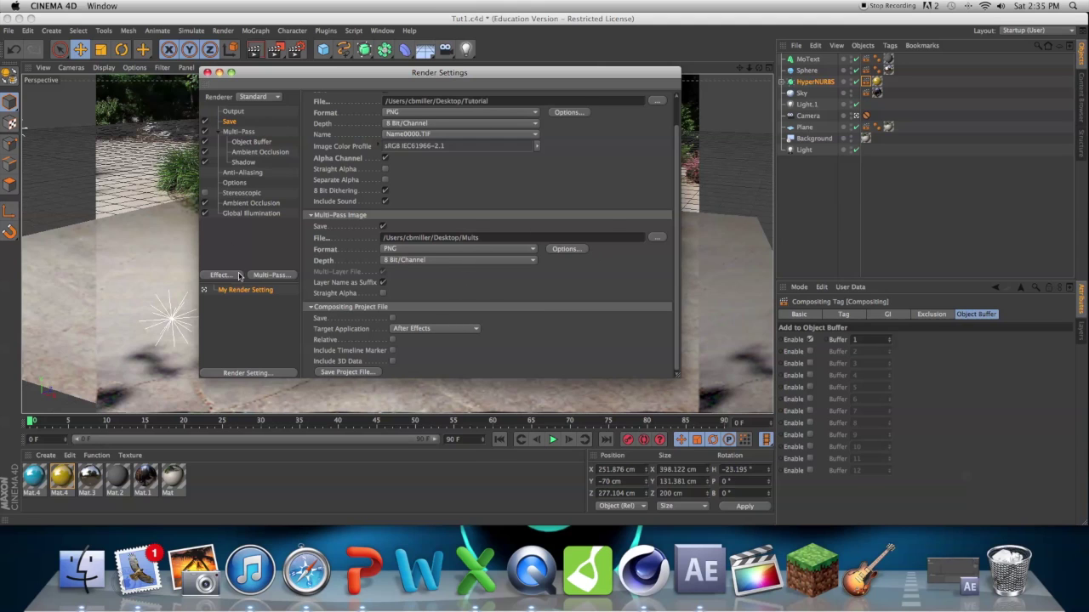
left_click(207, 73)
Step: Render the scene to the Picture Viewer and switch to viewing passes individually
left_click(275, 50)
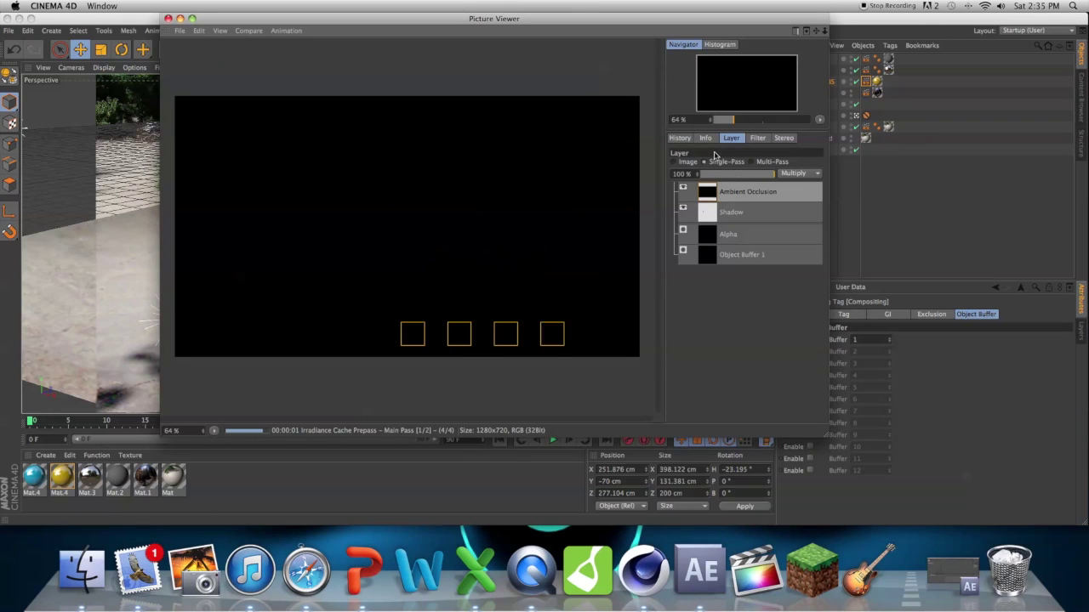
left_click(678, 161)
left_click(680, 138)
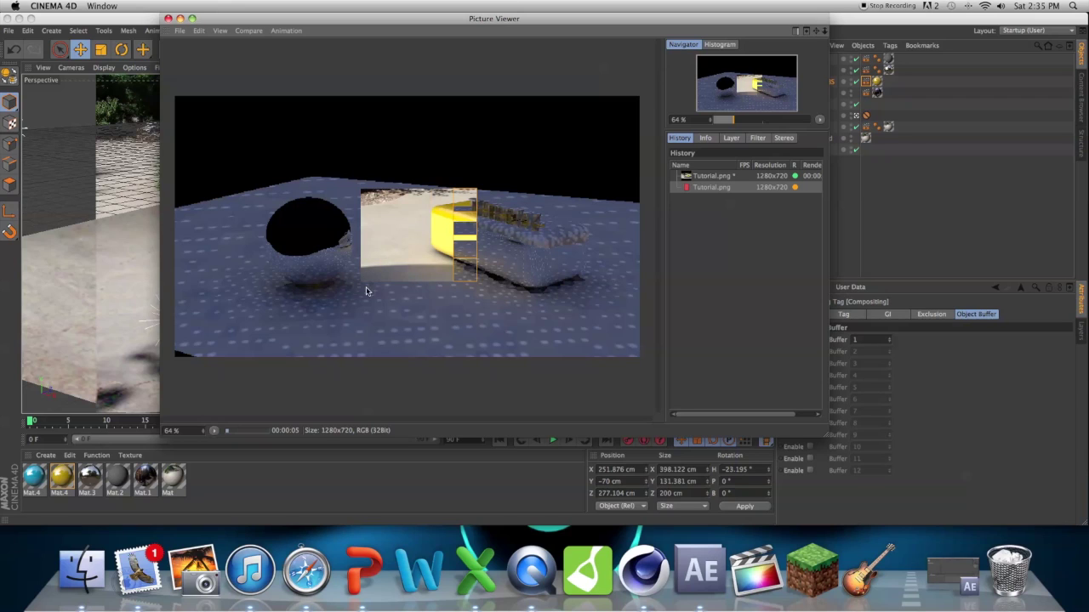
left_click(731, 137)
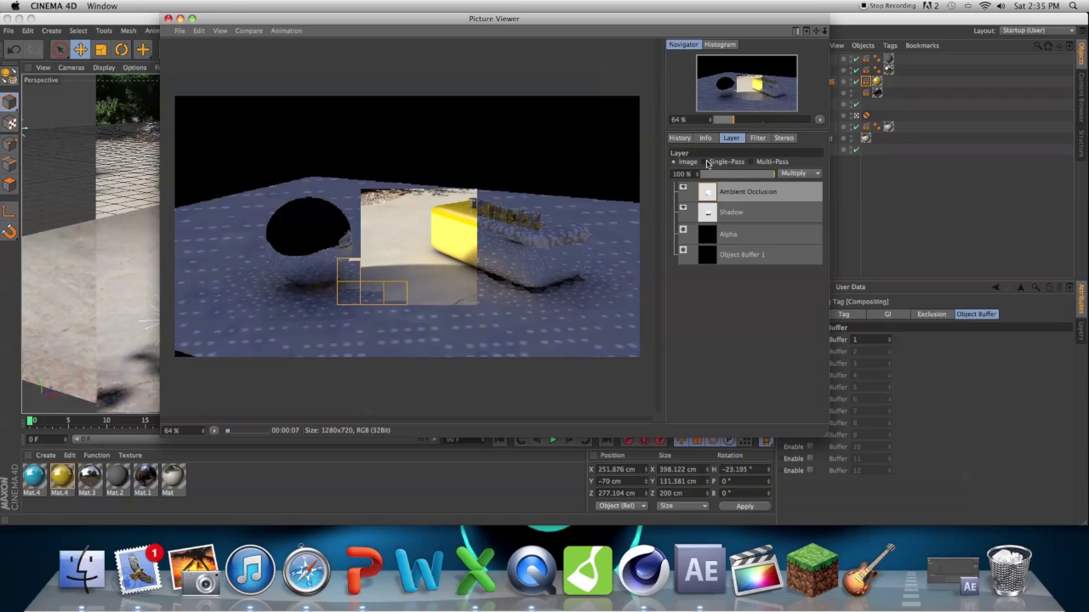
left_click(704, 161)
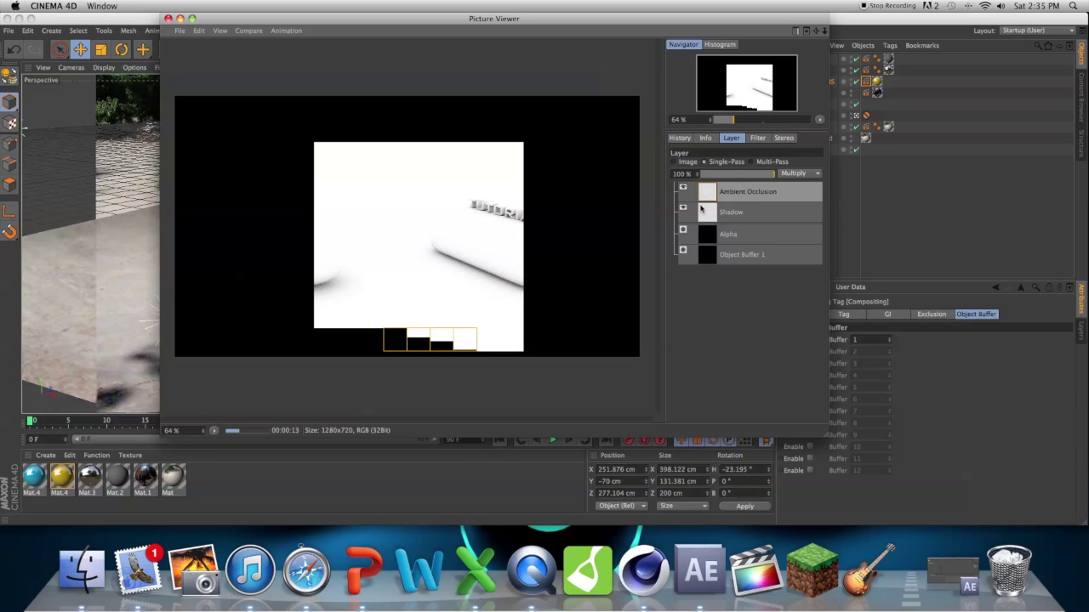
Step: Inspect the Shadow, Alpha, Object Buffer 1 and Ambient Occlusion passes, then close the Picture Viewer
left_click(753, 213)
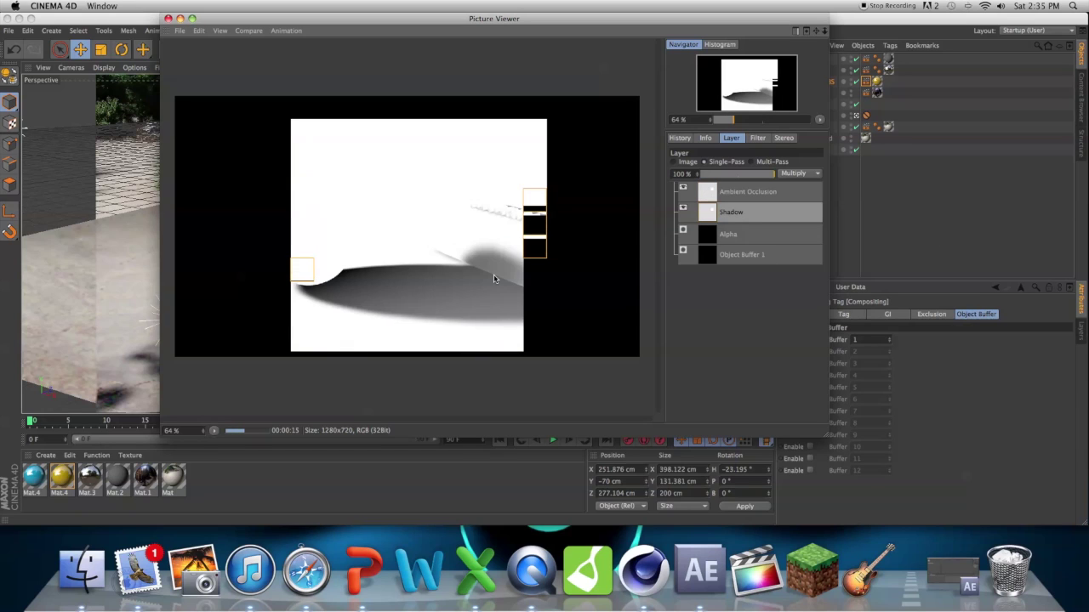
left_click(746, 237)
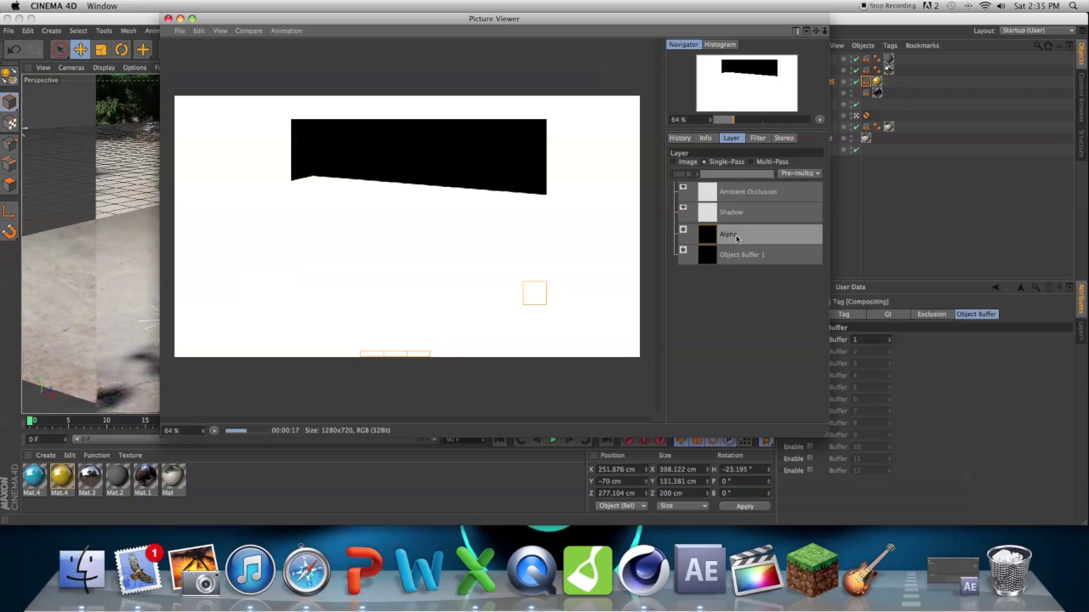
left_click(740, 260)
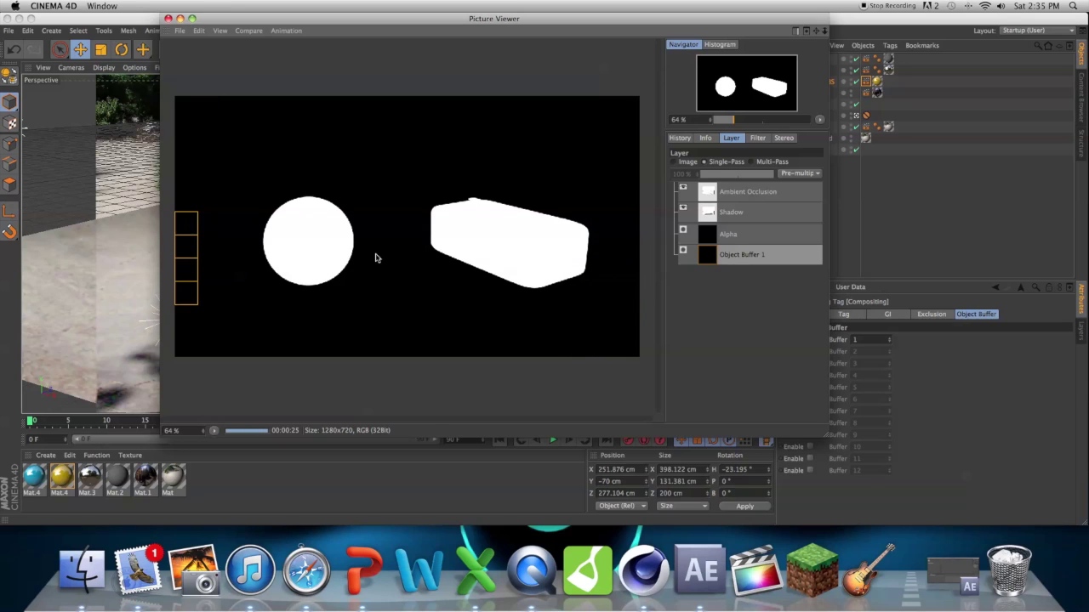
left_click(745, 191)
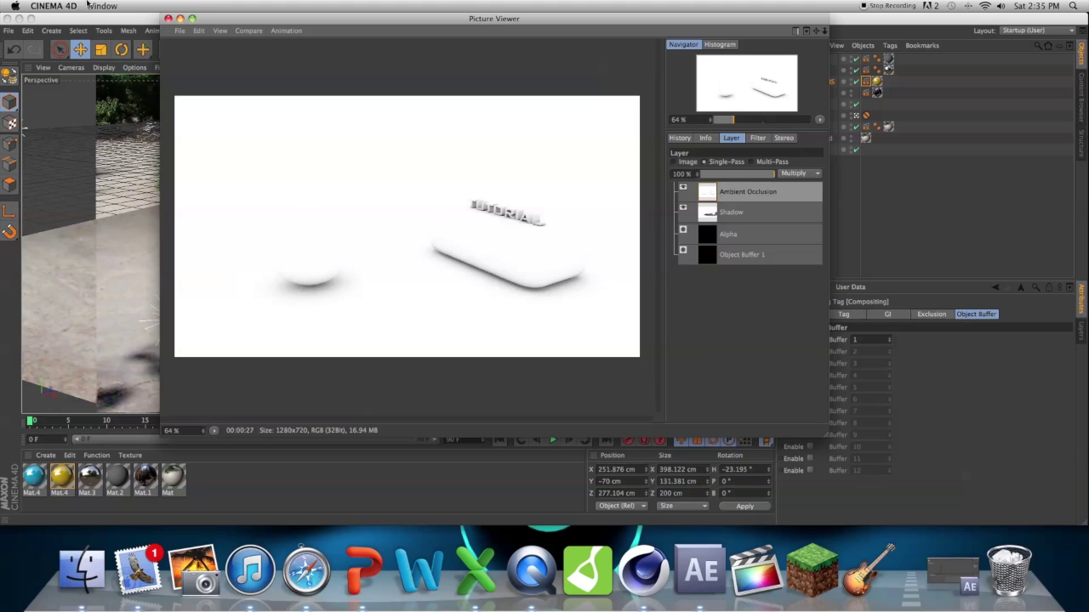
left_click(169, 18)
Step: Switch to After Effects and import the four rendered pass images and BG.png
left_click(18, 18)
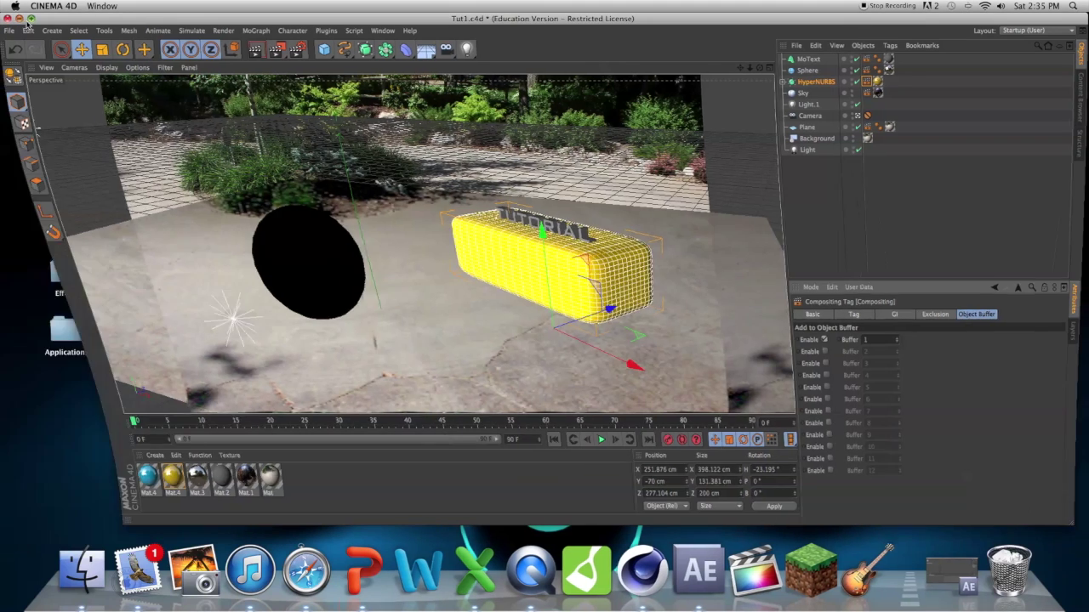
left_click(906, 577)
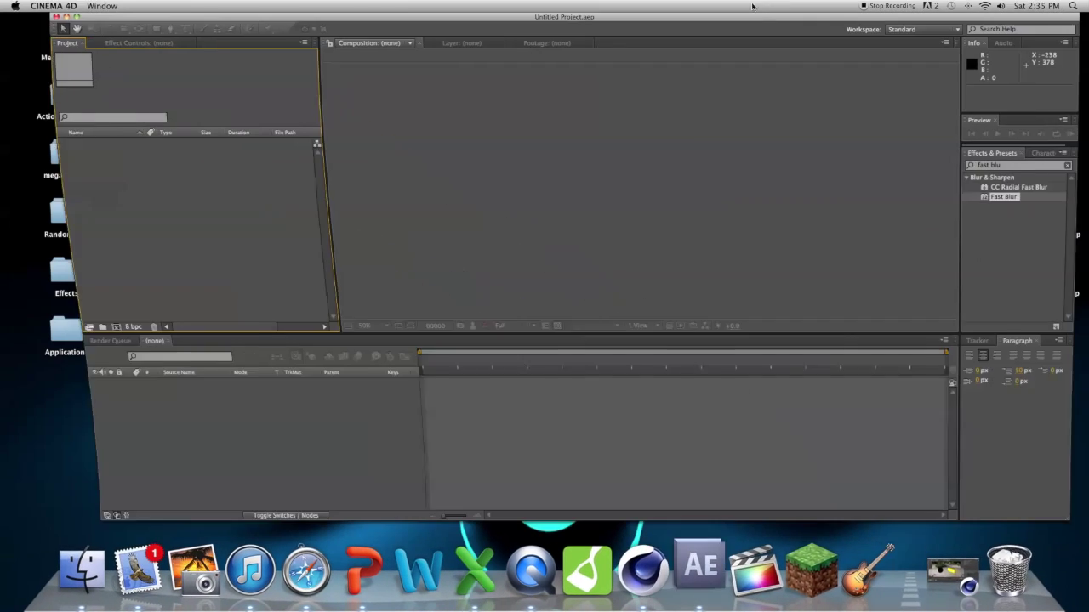
left_click_drag(1087, 345, 77, 193)
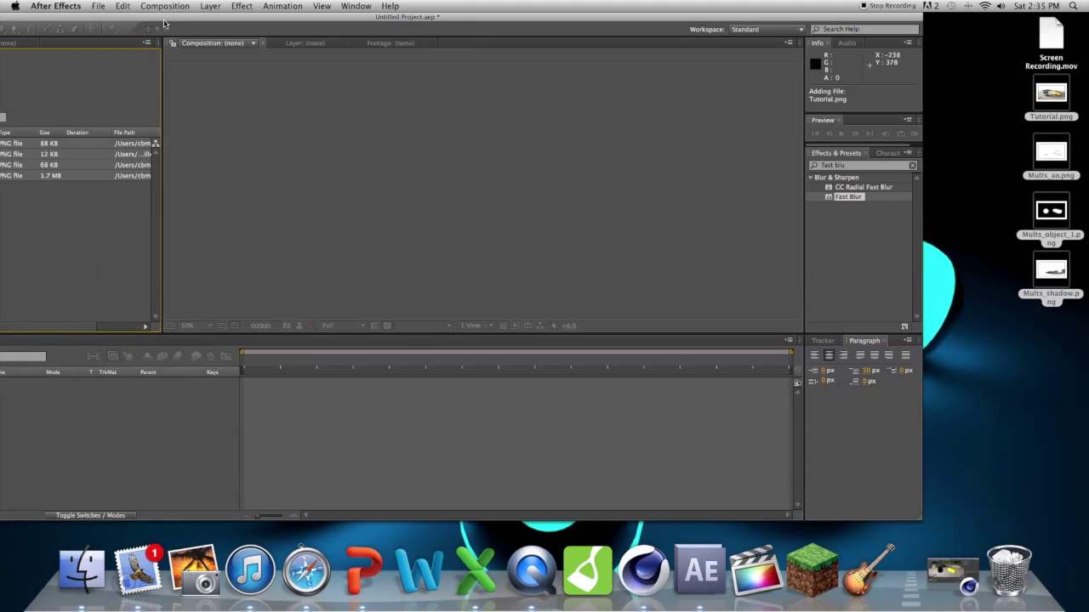
left_click_drag(186, 17, 627, 201)
left_click_drag(645, 91, 510, 409)
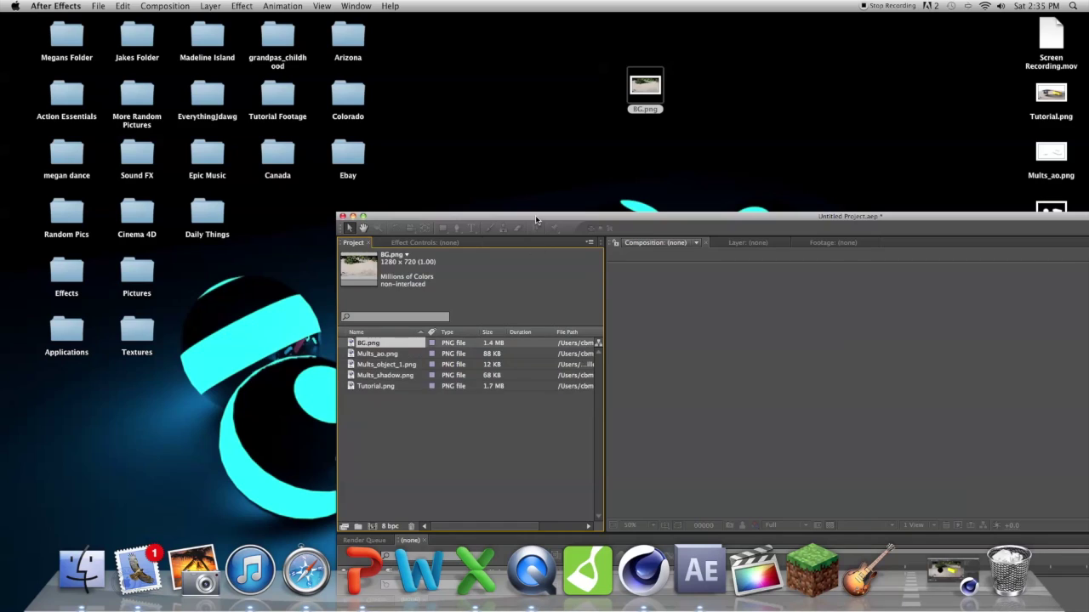
left_click_drag(536, 219, 209, 6)
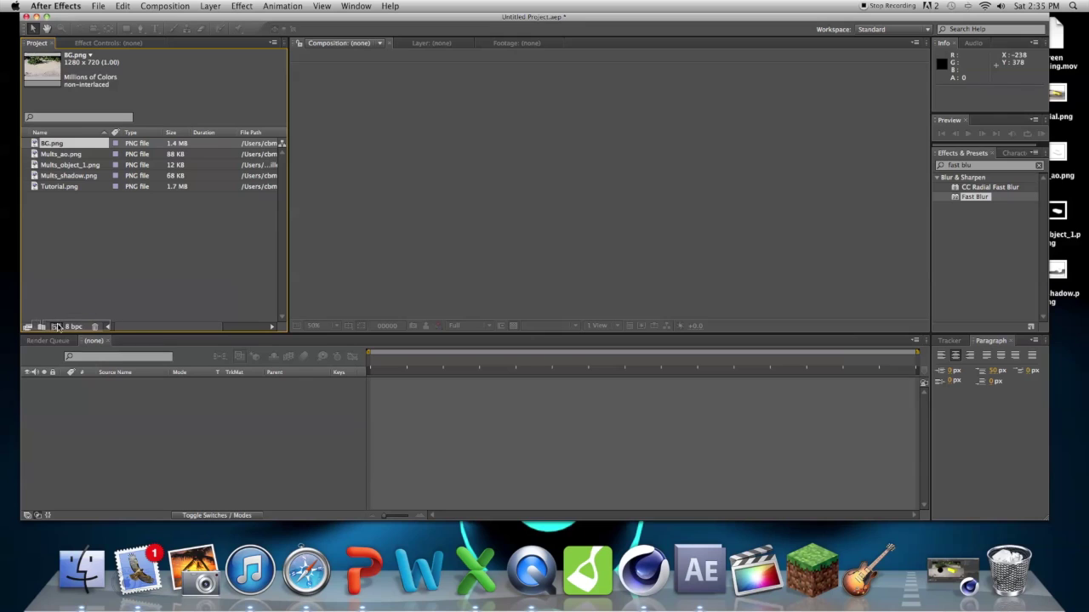
Step: Create the BG composition from BG.png and layer Tutorial.png into it
left_click(56, 327)
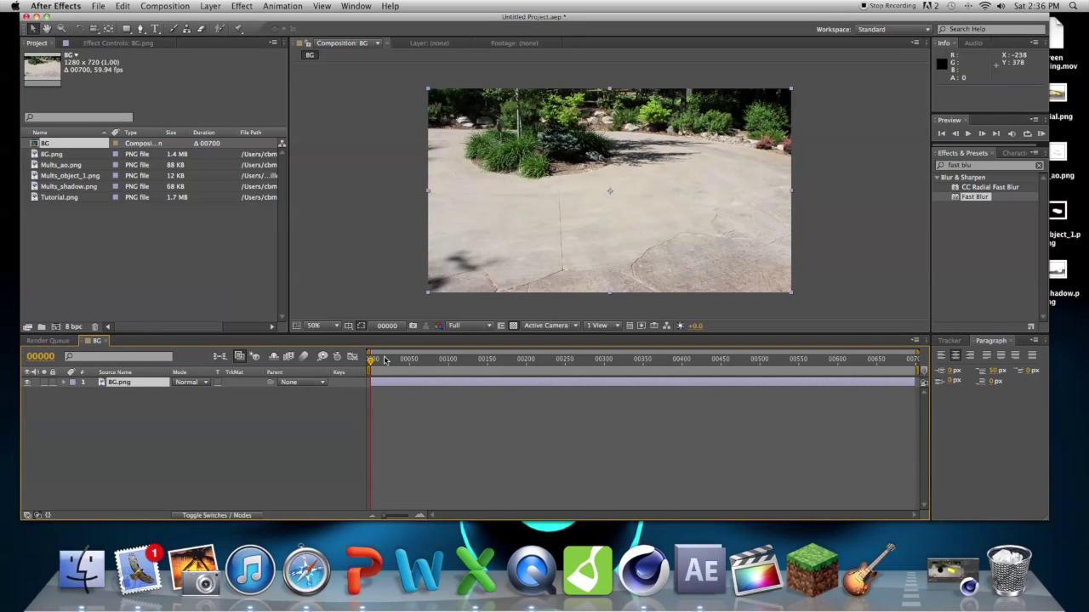
left_click(51, 156)
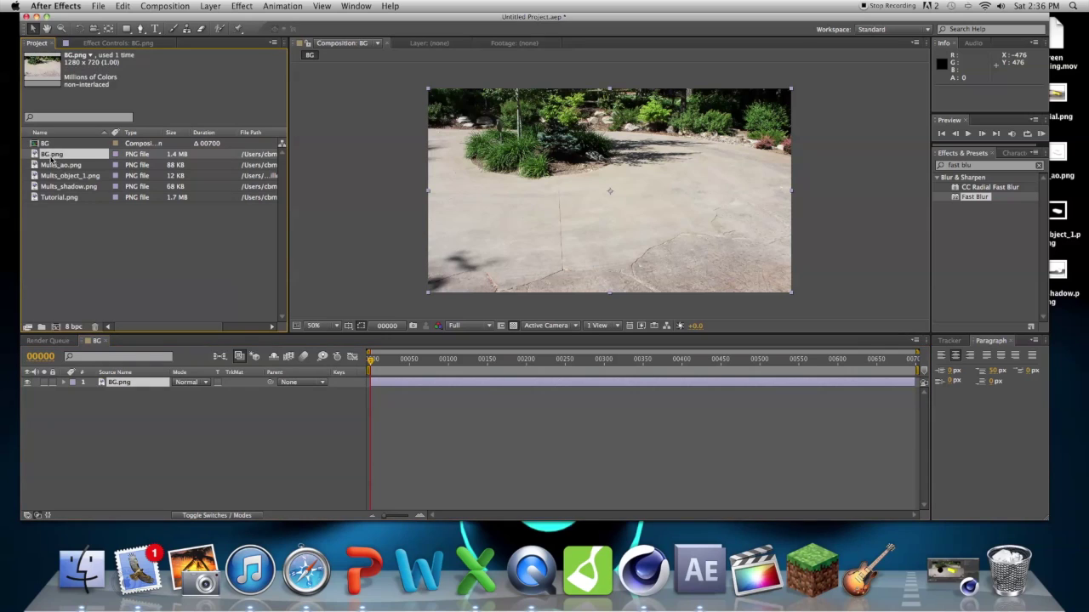
left_click_drag(59, 198, 149, 380)
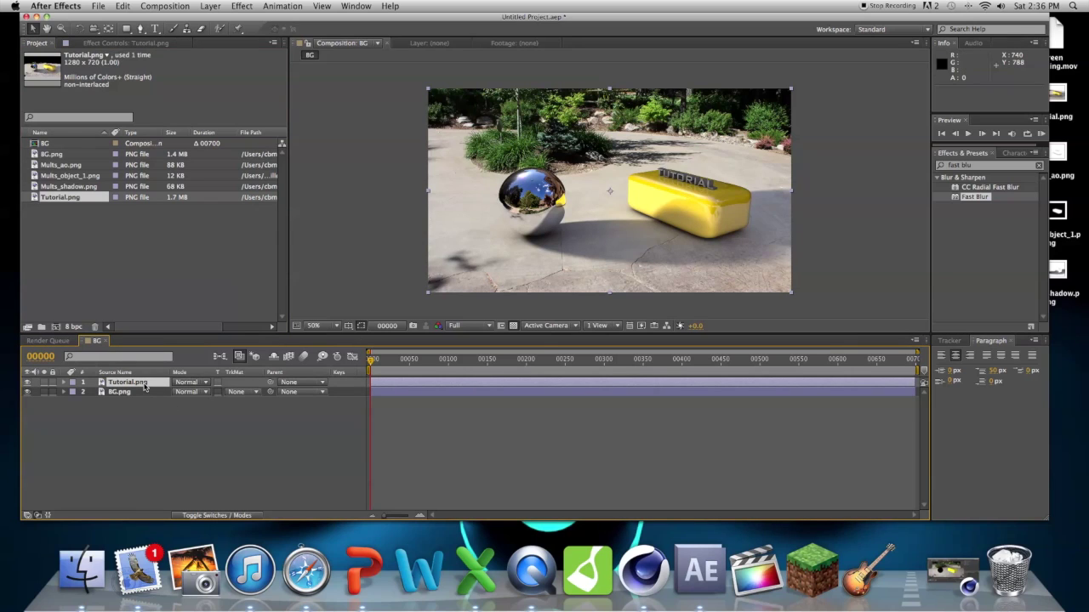
Step: Add Mults_object_1.png as the top layer of the BG comp
left_click_drag(634, 168, 610, 181)
key("super+z")
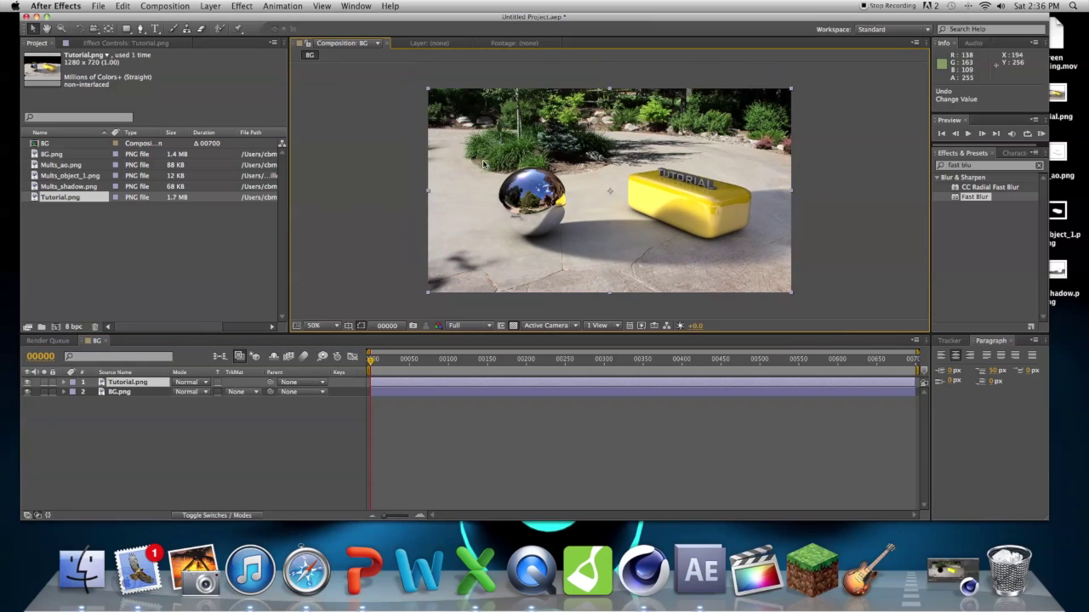
left_click(62, 165)
left_click(72, 187)
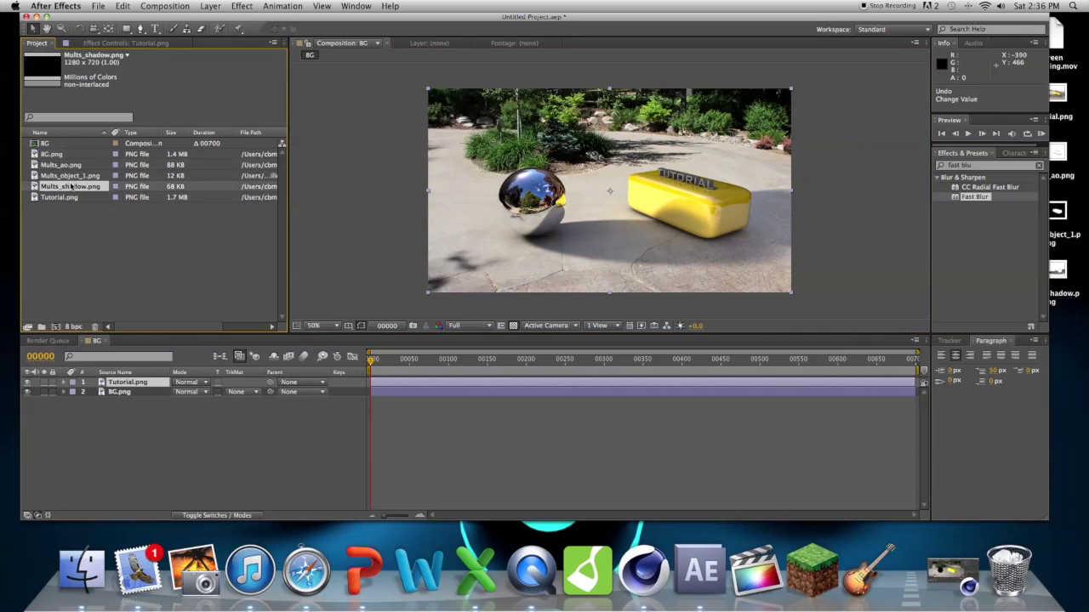
left_click(72, 176)
left_click_drag(72, 175, 166, 381)
Step: Hide the Mults_object_1.png matte layer, then make it visible again
left_click(154, 383)
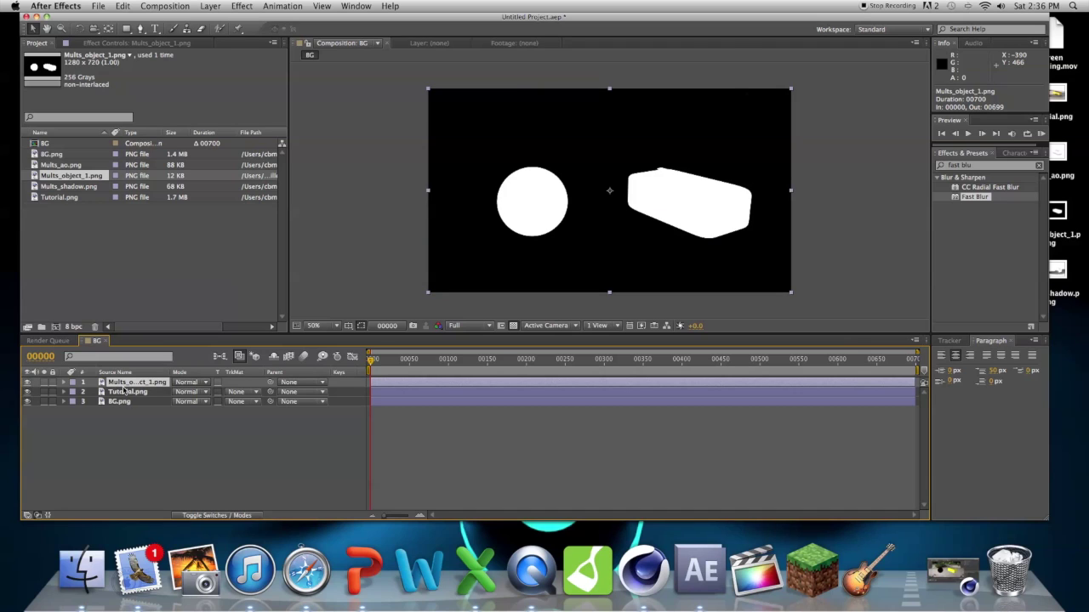
left_click(128, 392)
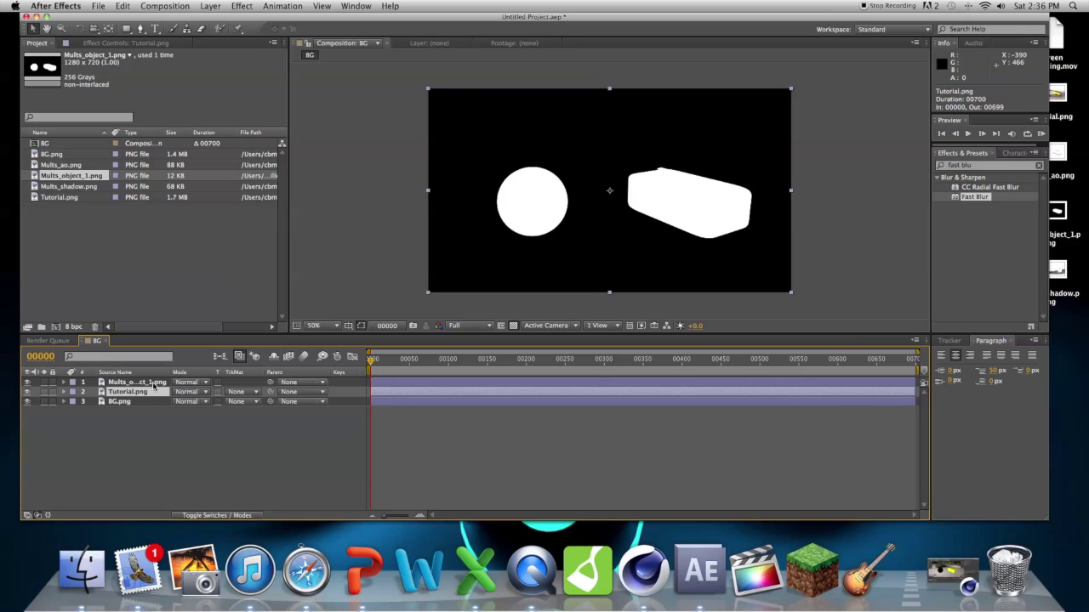
left_click(28, 382)
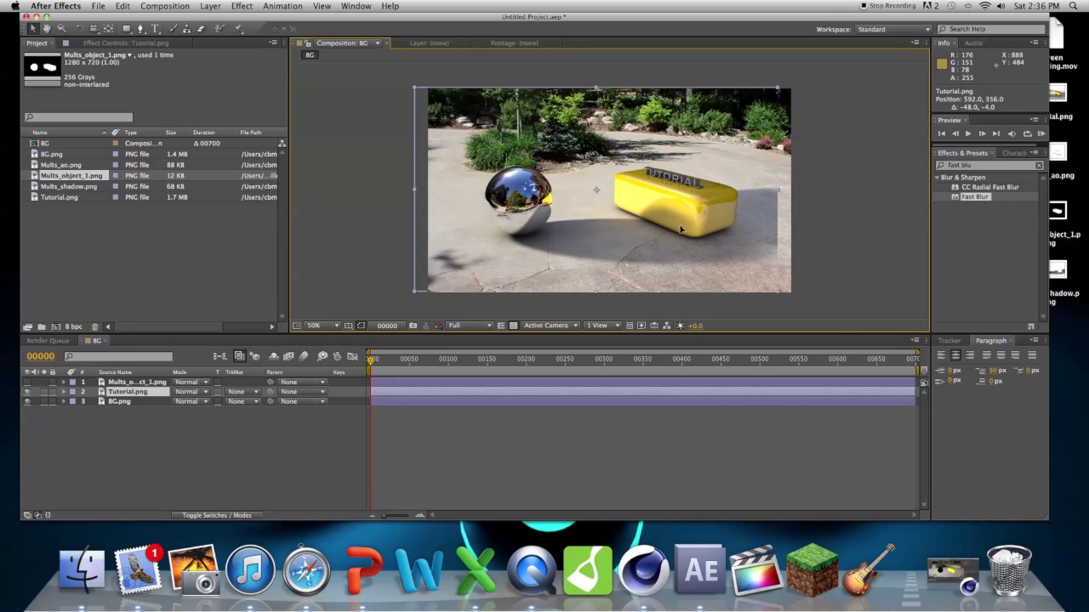
left_click_drag(681, 228, 655, 230)
key("super+z")
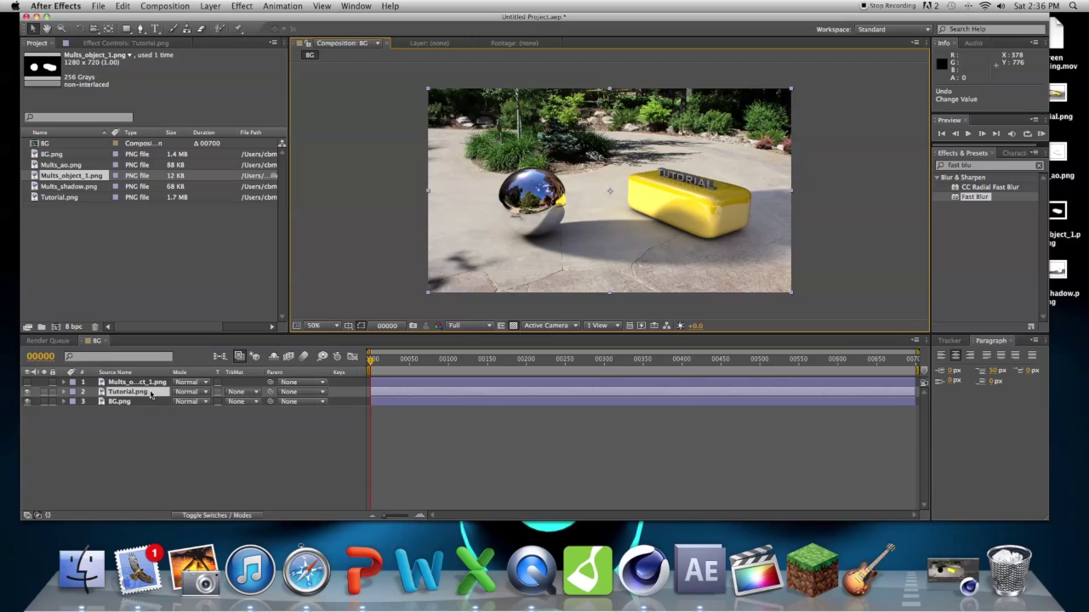
left_click(28, 382, "alt")
Step: Set Tutorial.png's track matte to Luma Matte "Mults_object_1.png"
left_click(245, 393)
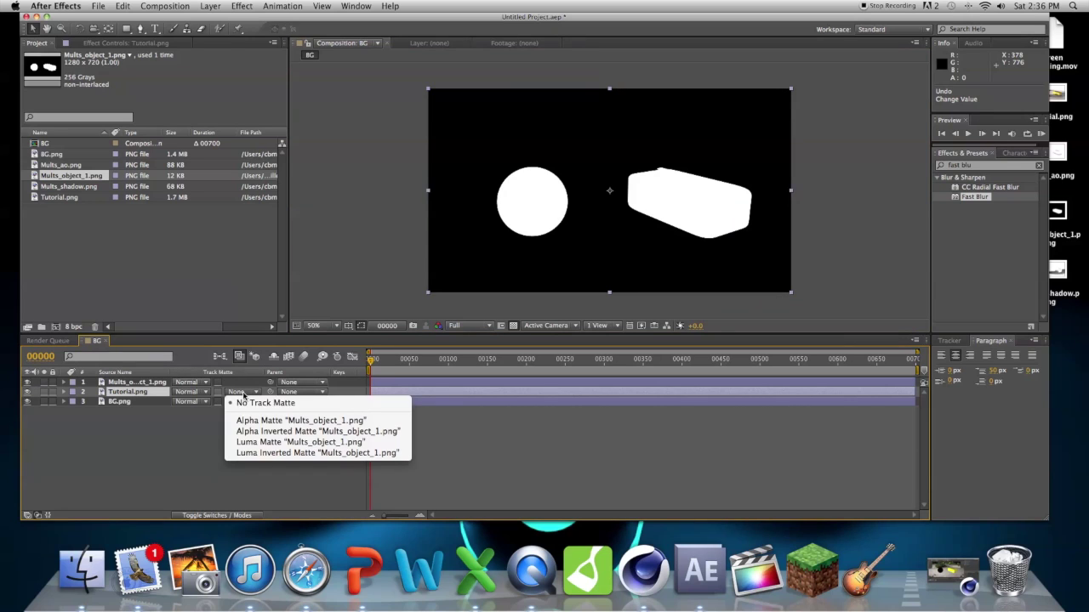
left_click(251, 441)
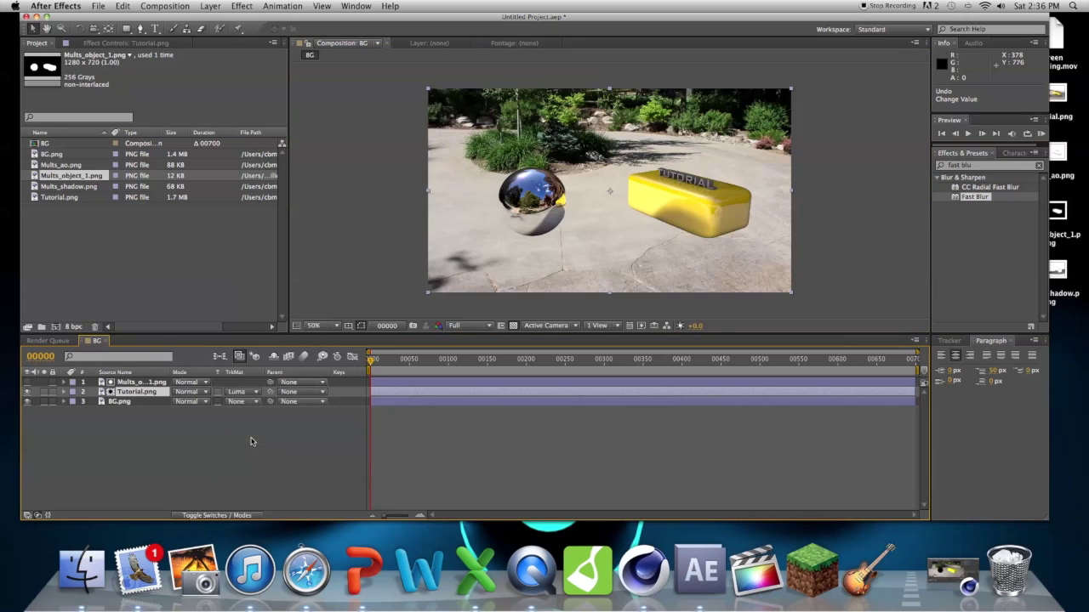
left_click(807, 252)
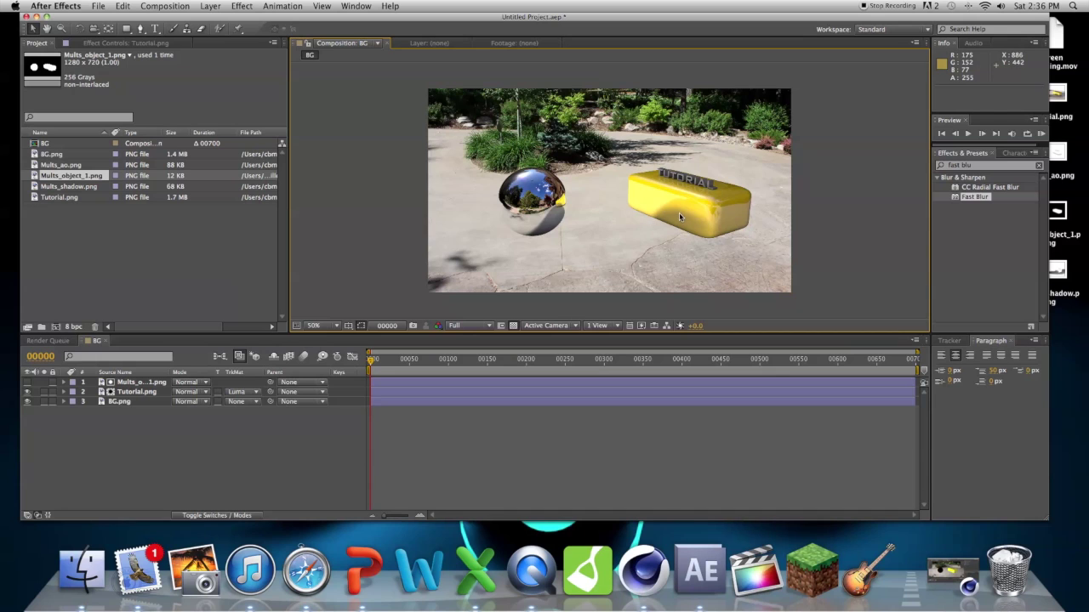
mouse_move(678, 217)
left_mouse_down()
mouse_move(690, 197)
mouse_move(658, 226)
mouse_move(632, 212)
mouse_move(678, 212)
left_mouse_up()
key("super+z")
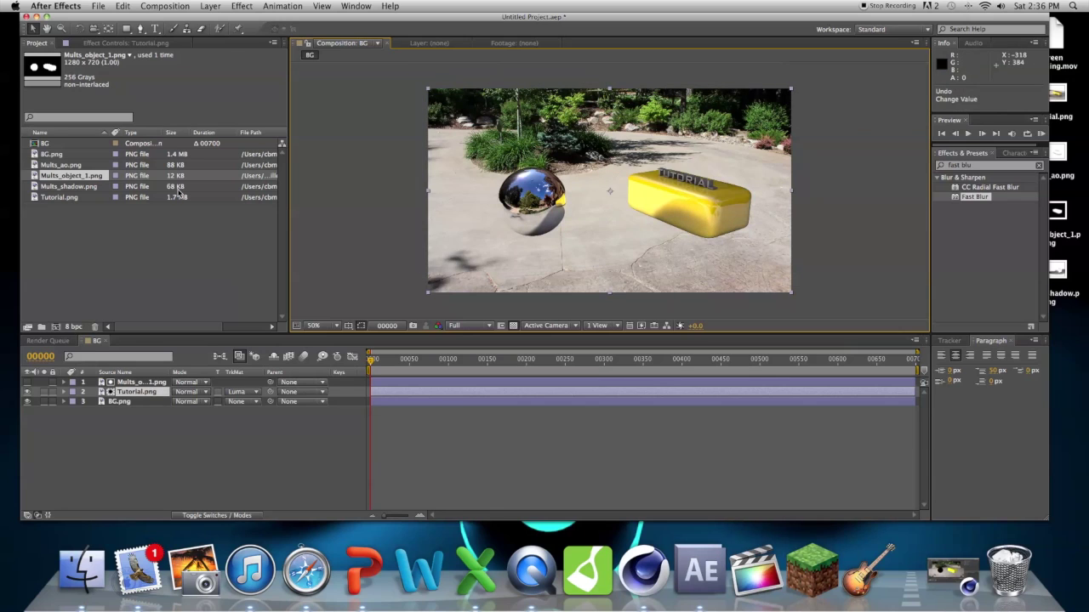
left_click(62, 156)
Step: Add Mults_shadow.png on top in Multiply mode with lowered opacity, then add Mults_ao.png above it
left_click(66, 187)
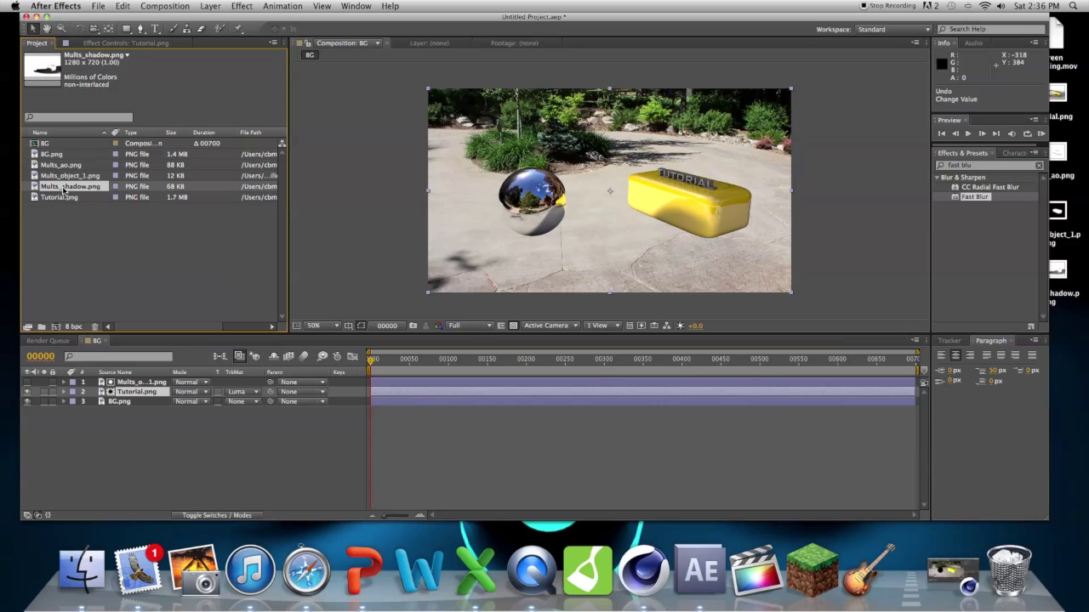
left_click_drag(129, 374, 149, 382)
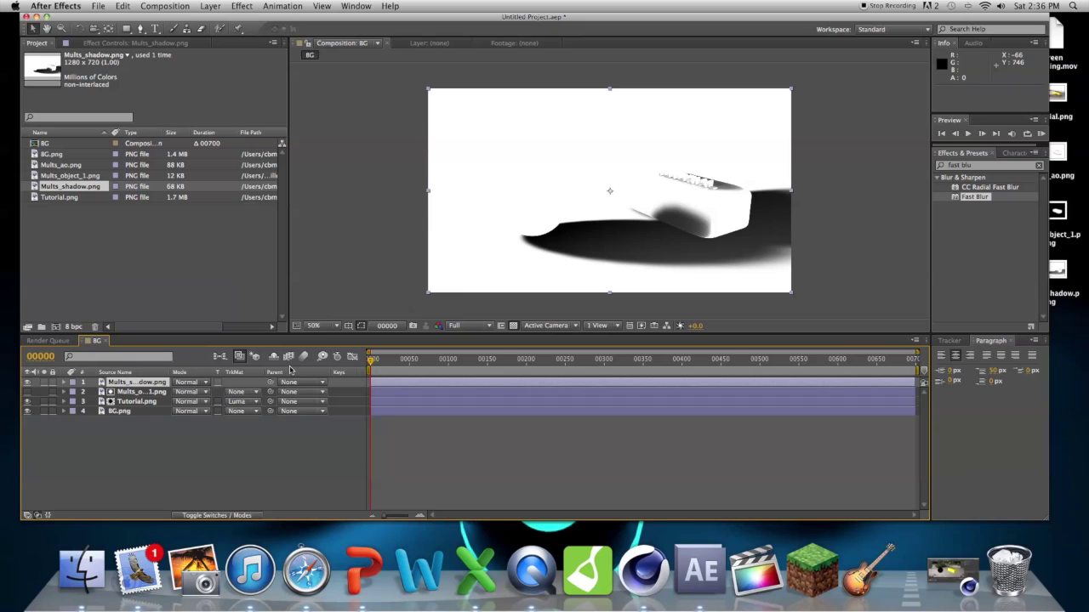
left_click(190, 382)
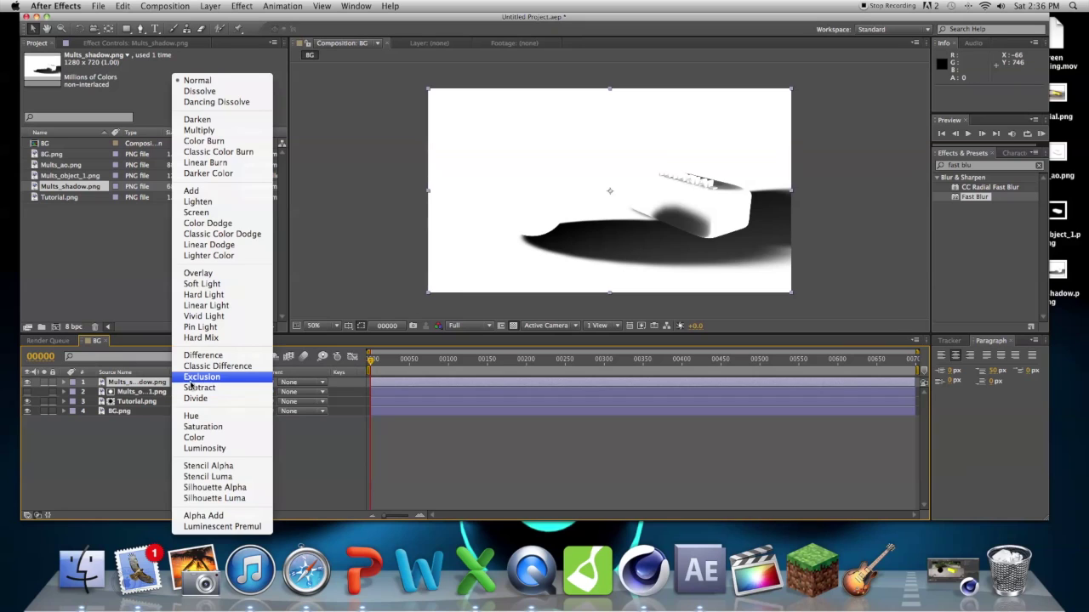
left_click(215, 130)
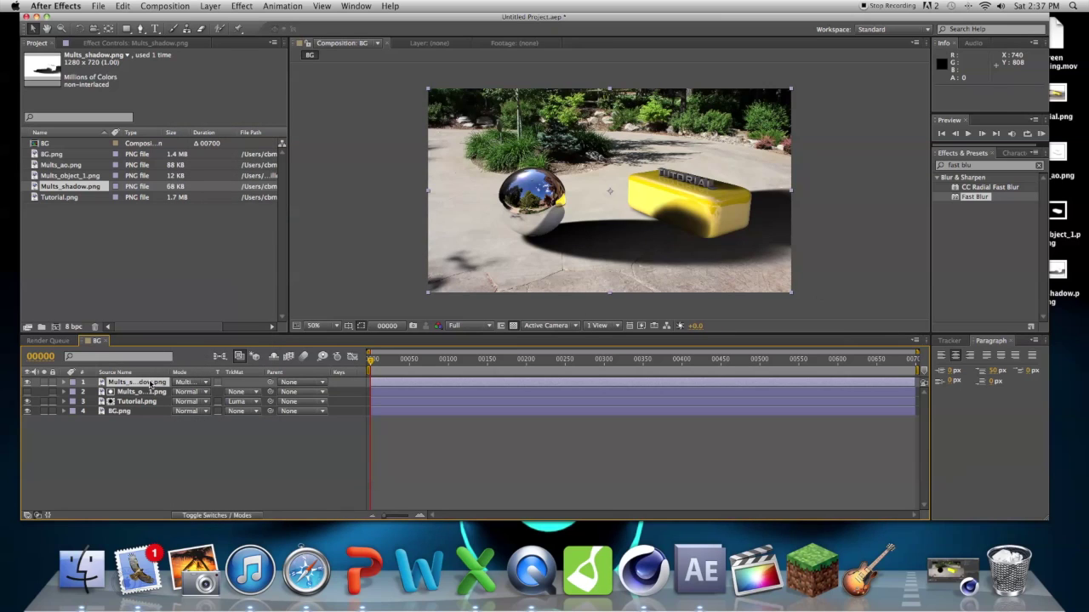
left_click(150, 384)
key("t")
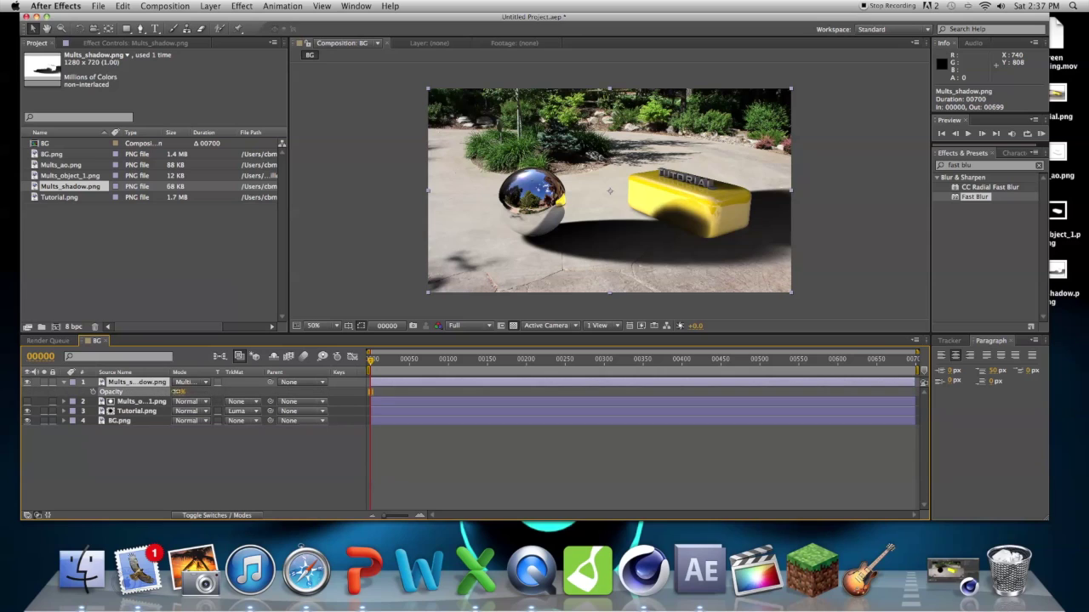
left_click_drag(179, 392, 162, 392)
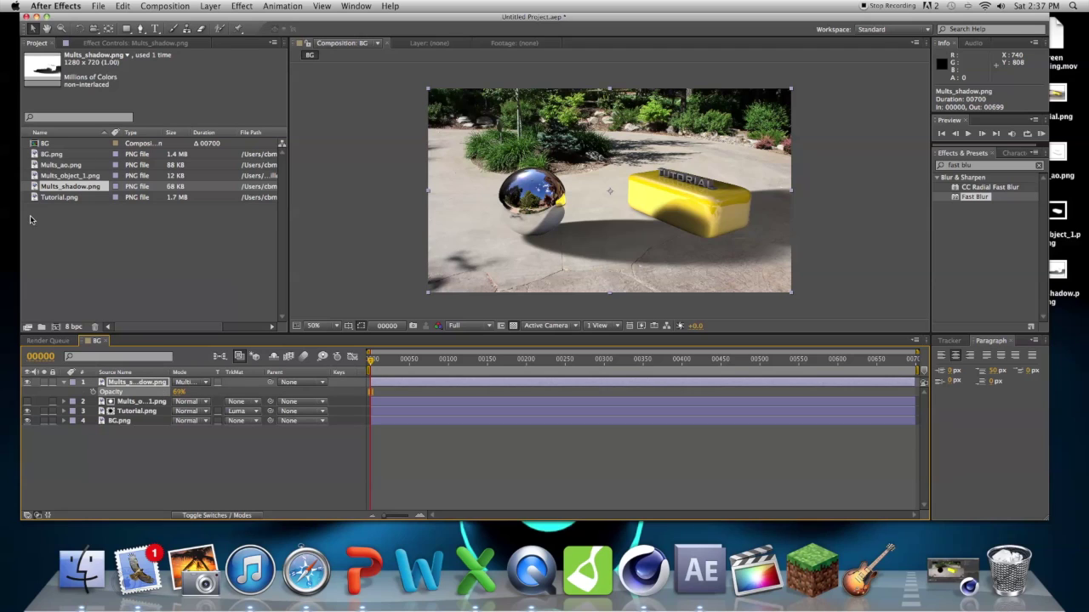
left_click_drag(60, 164, 129, 384)
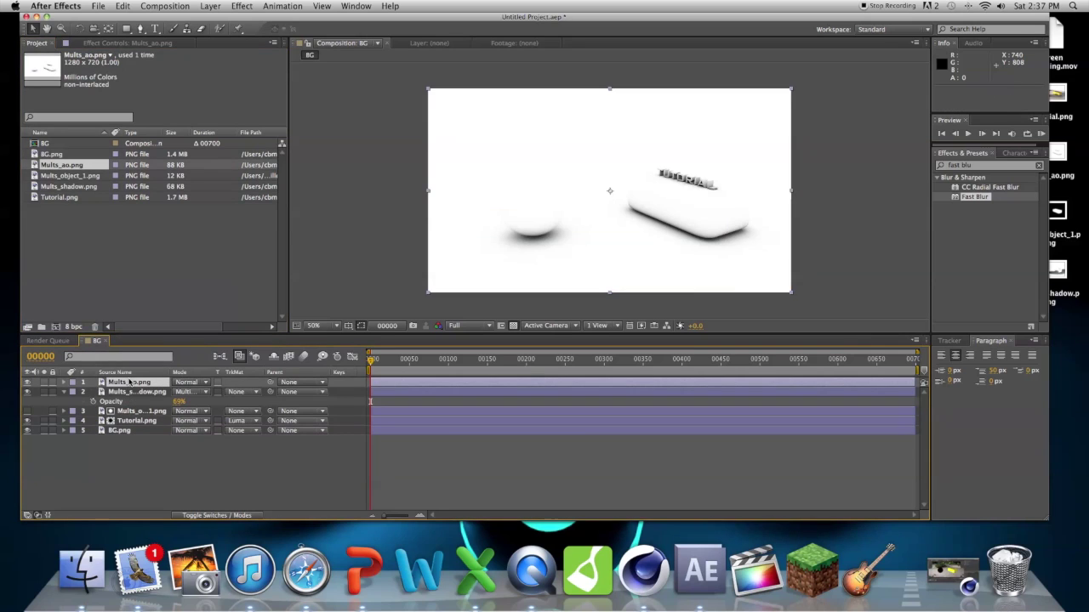
Step: Multiply Mults_ao.png over the scene at lowered opacity and retune the shadow layer to 69%
left_click(206, 382)
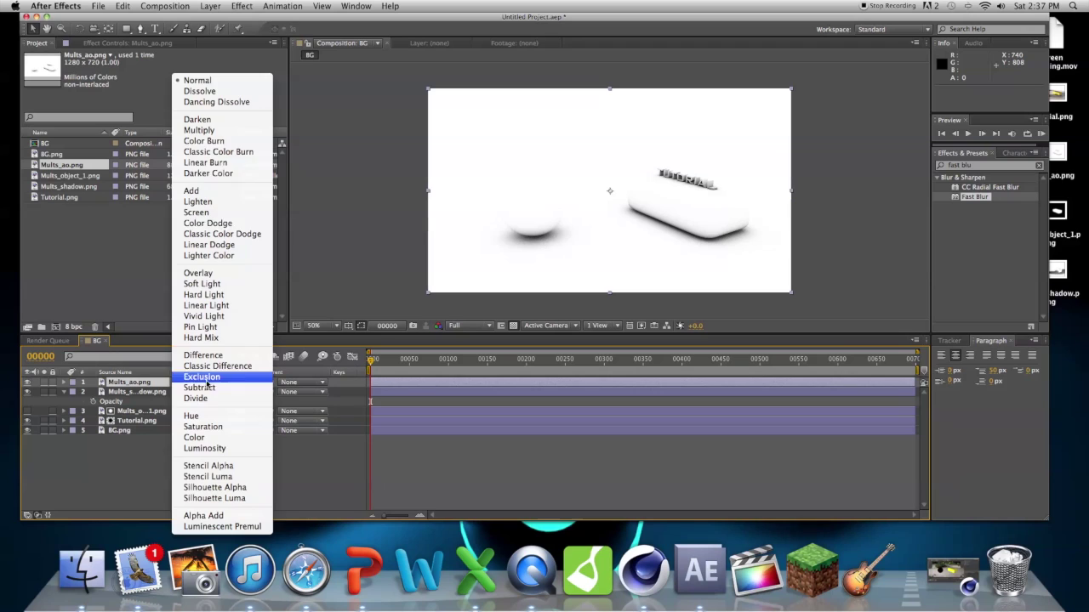
left_click(228, 133)
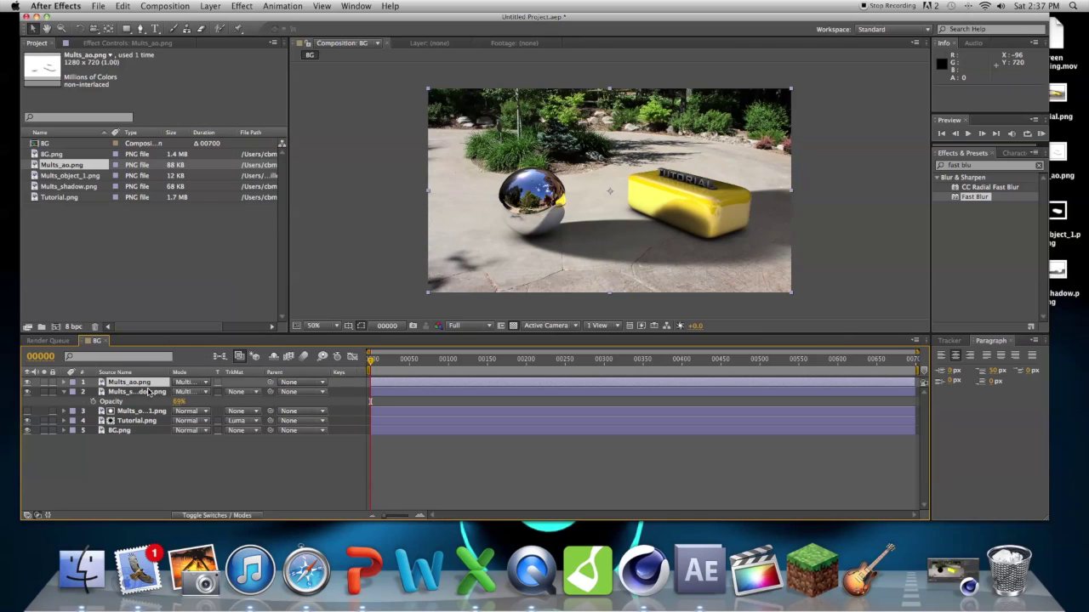
key("t")
left_click_drag(179, 391, 155, 391)
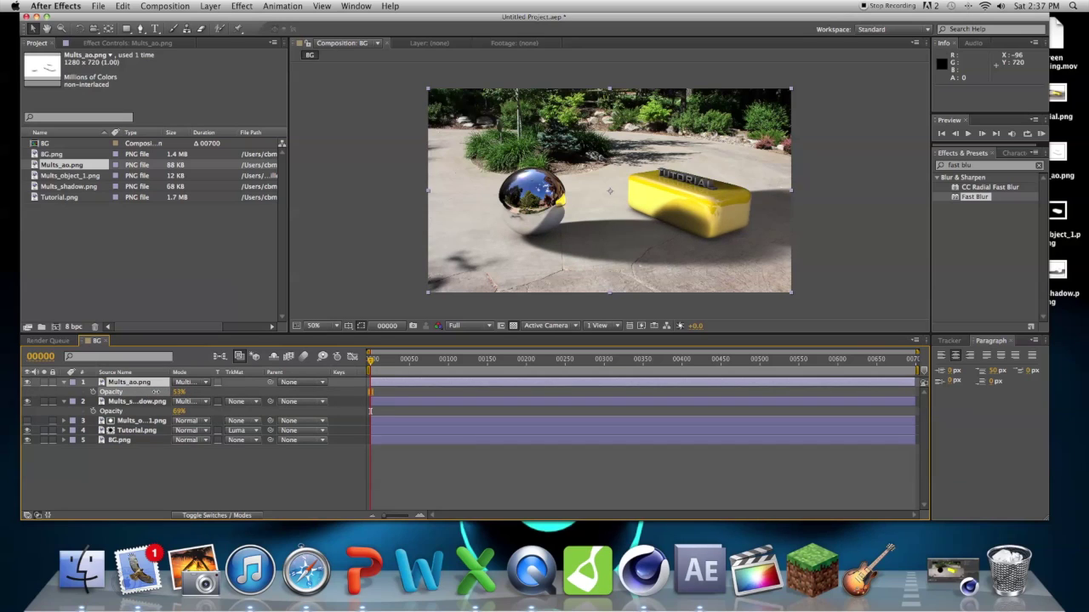
left_click(63, 383)
left_click_drag(176, 403, 160, 403)
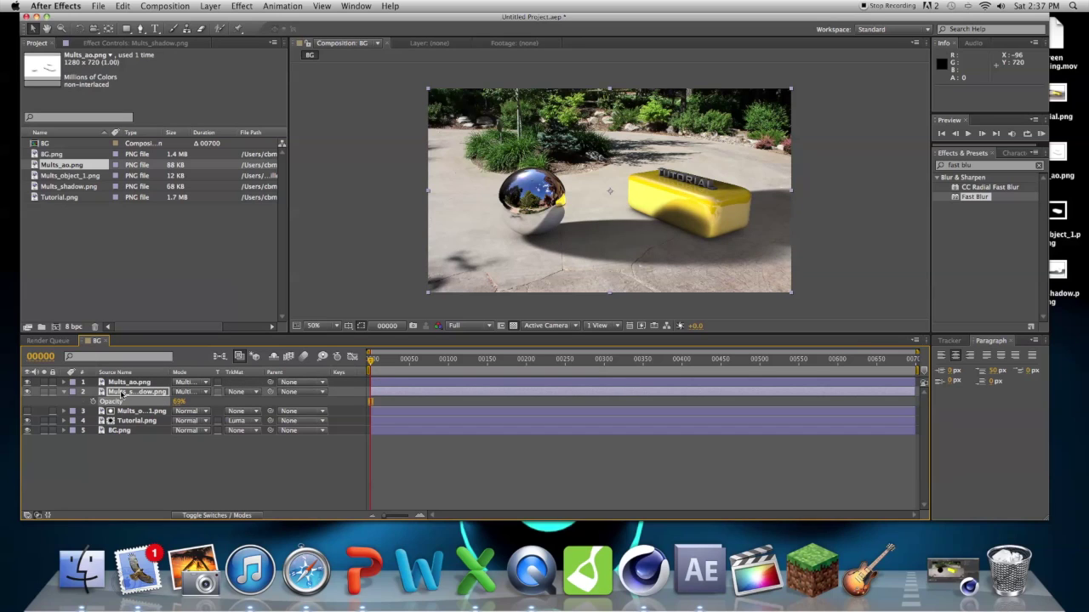
left_click(127, 393)
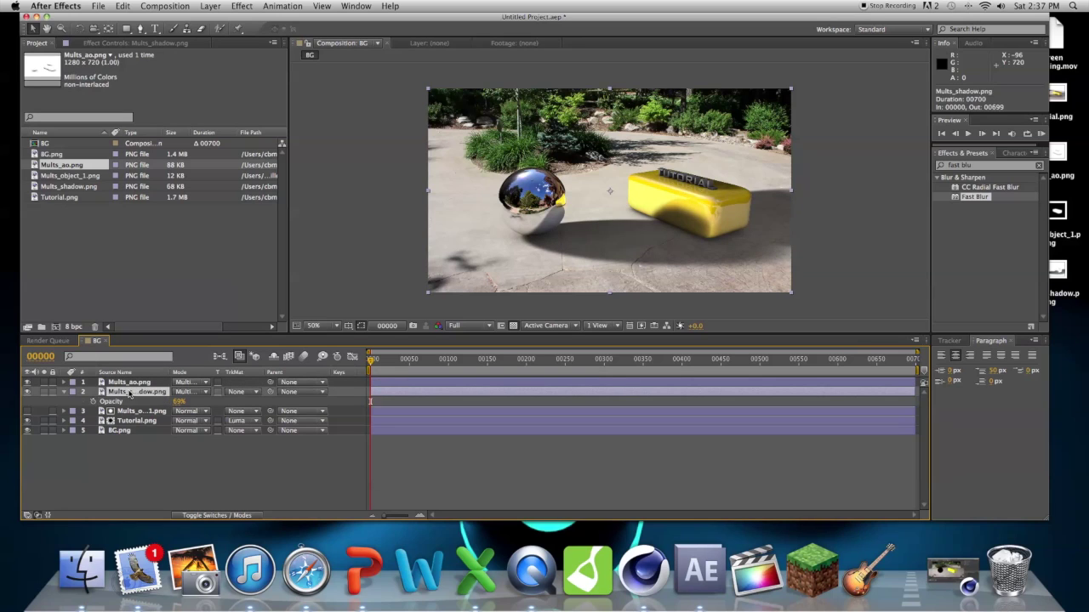
Step: Apply a Curves effect from the Effect menu to the Mults_shadow.png layer
left_click(238, 6)
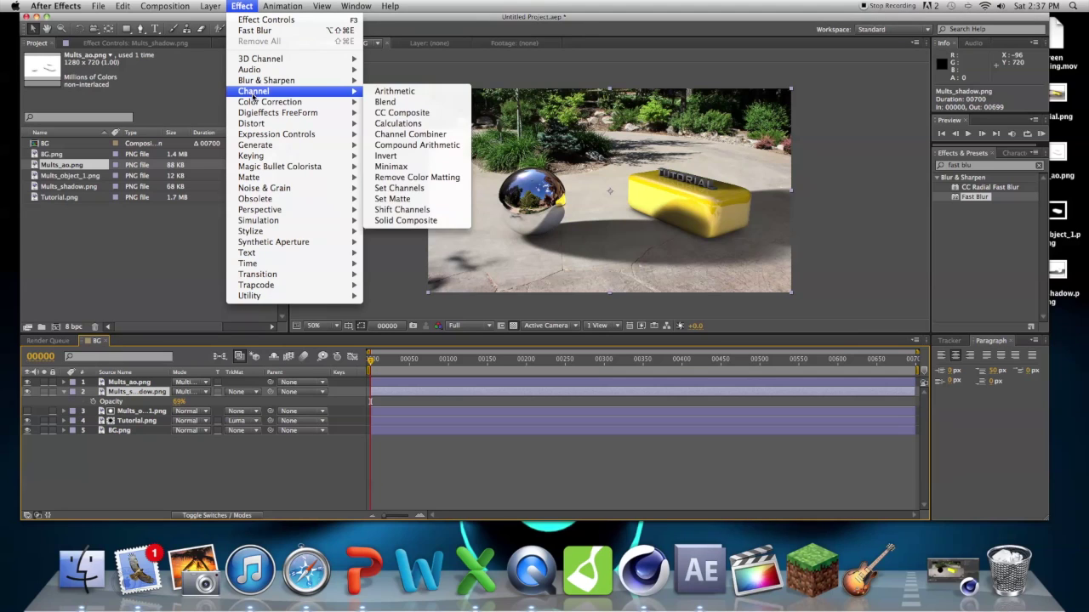
mouse_move(275, 126)
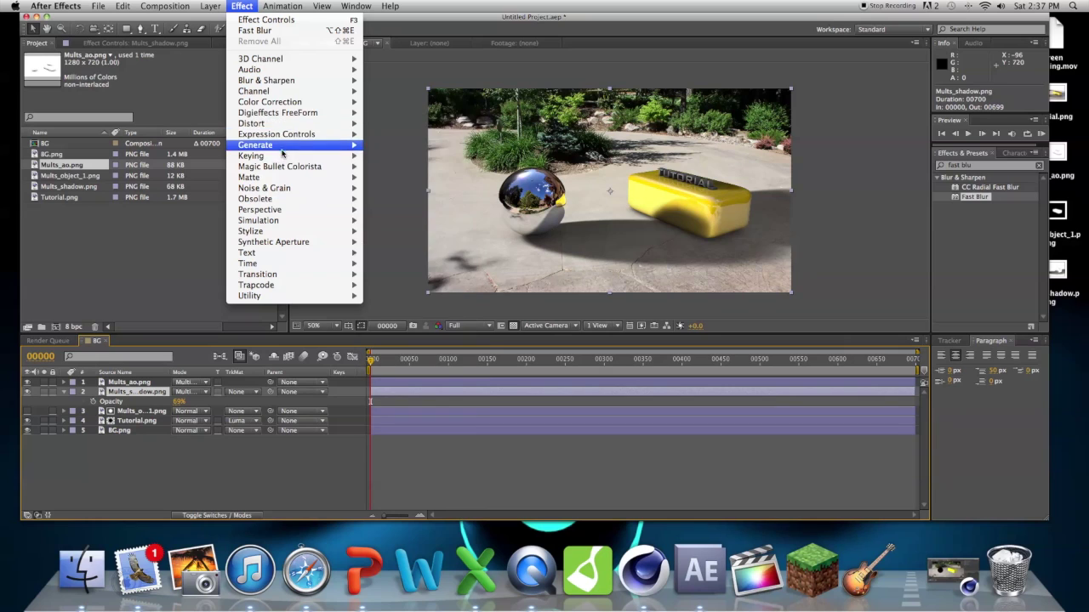
mouse_move(285, 103)
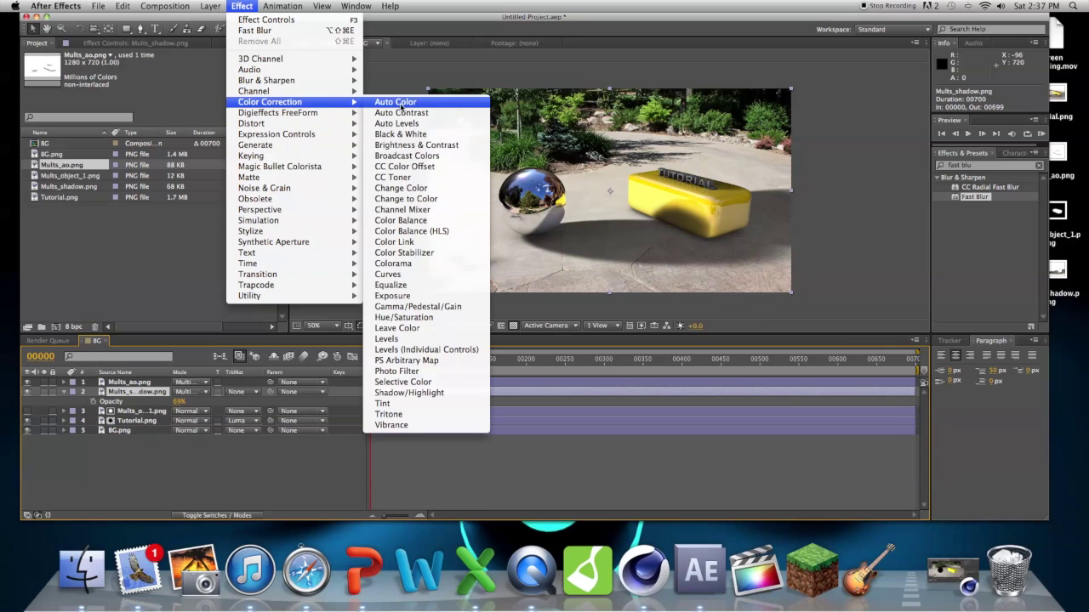
left_click(412, 274)
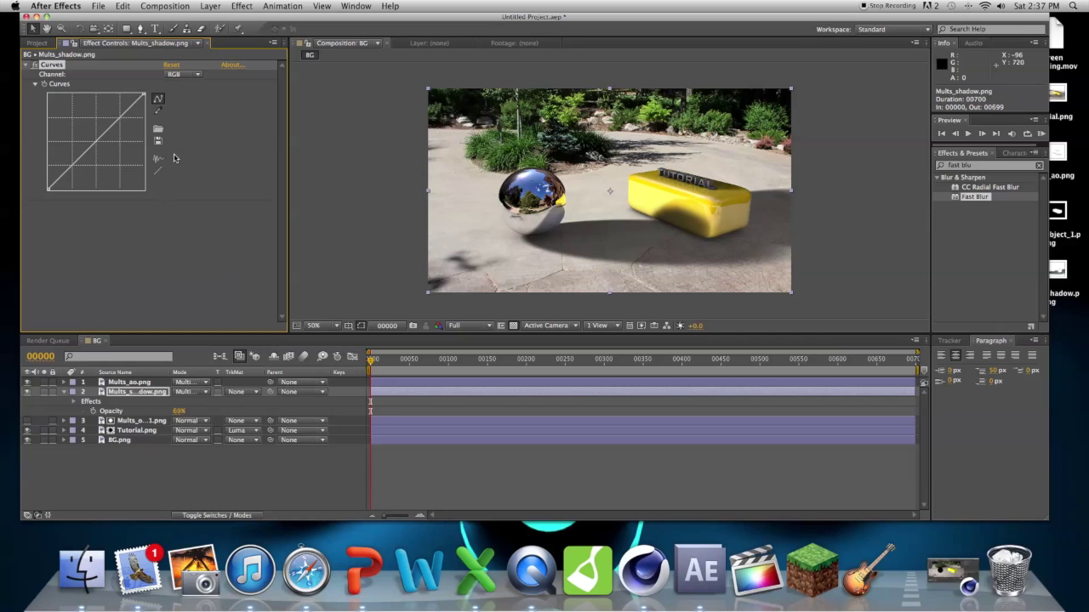
Step: Bow the Blue and Green channel curves upward to tint the shadows
left_click(191, 74)
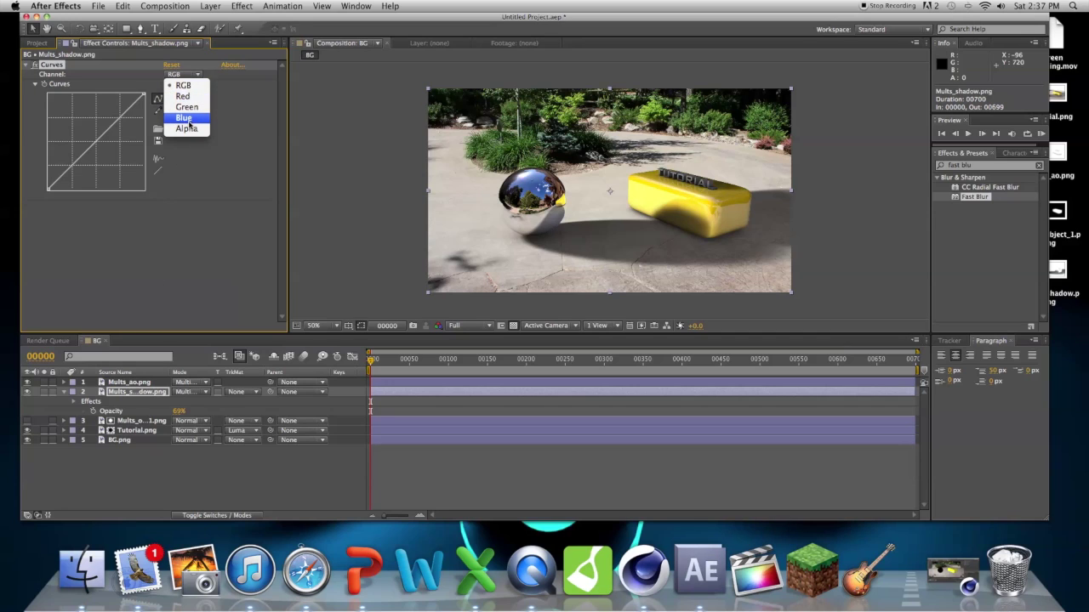
left_click(188, 124)
left_click_drag(122, 134, 95, 130)
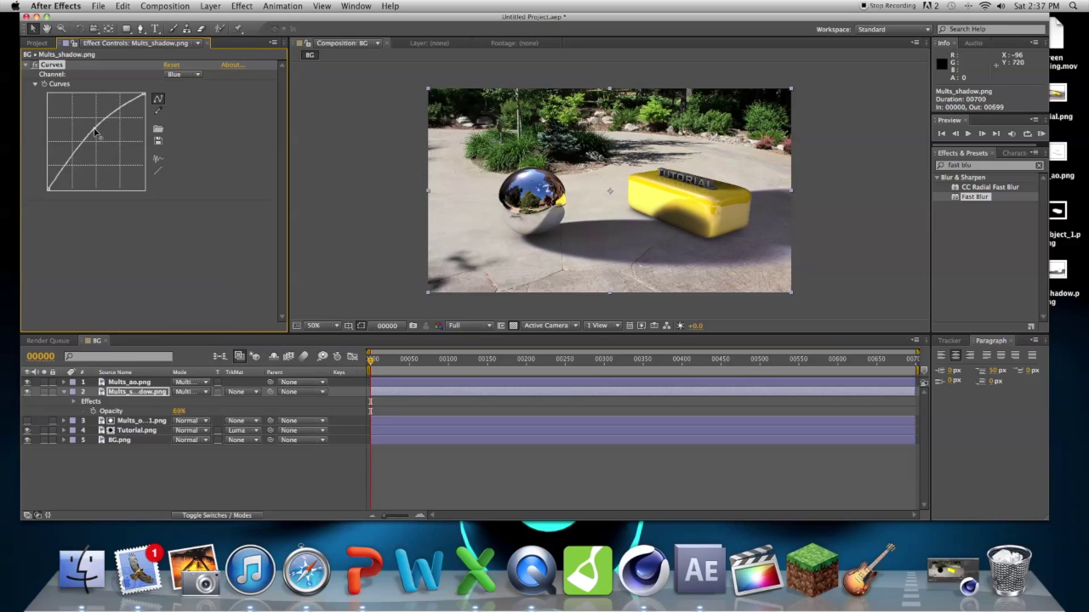
left_click(183, 74)
left_click(184, 109)
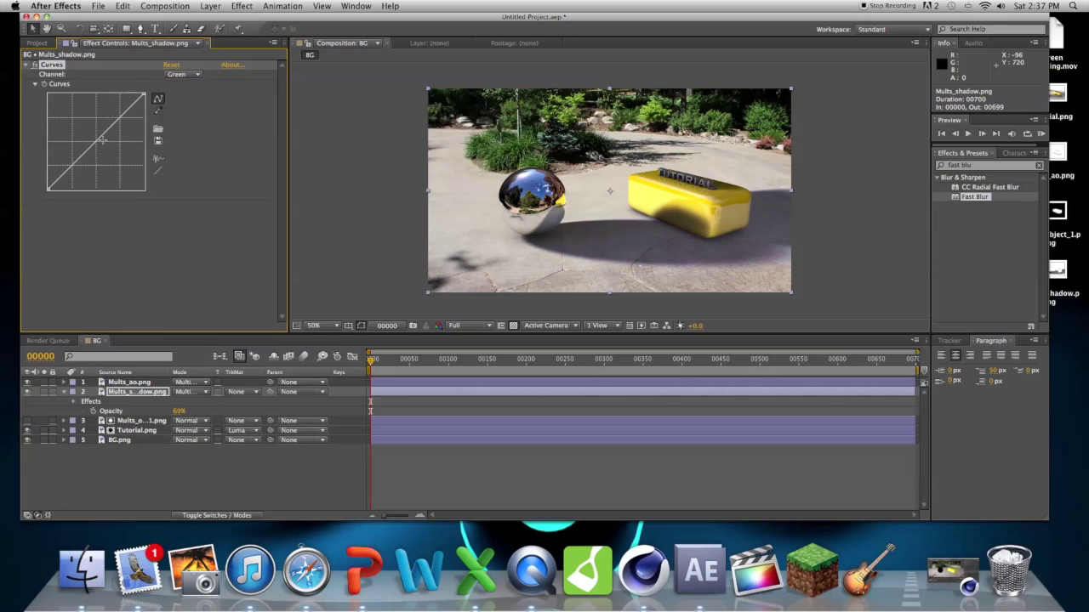
mouse_move(102, 138)
left_mouse_down()
mouse_move(92, 128)
mouse_move(95, 137)
left_mouse_up()
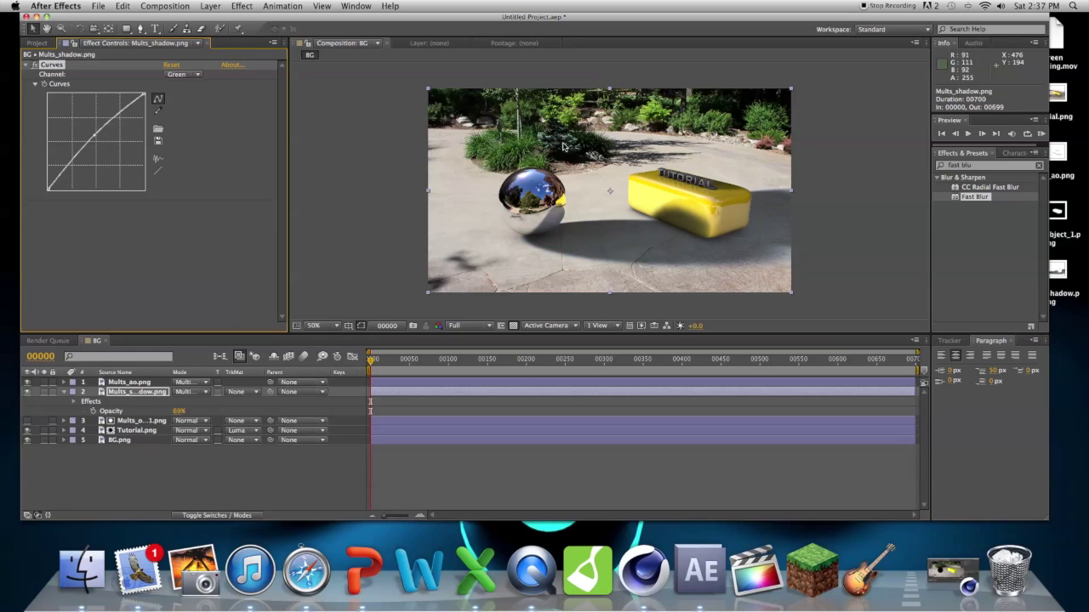
Step: Bend the Red channel curve slightly upward and nudge the shadow layer's opacity
left_click(199, 76)
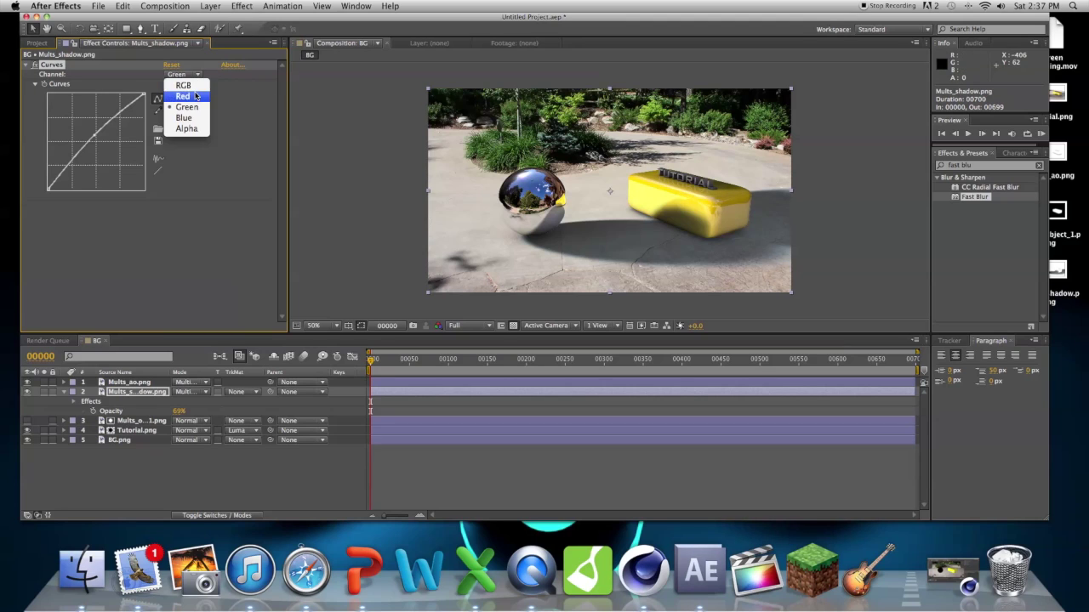
left_click(197, 96)
mouse_move(96, 143)
left_mouse_down()
mouse_move(83, 139)
mouse_move(90, 147)
left_mouse_up()
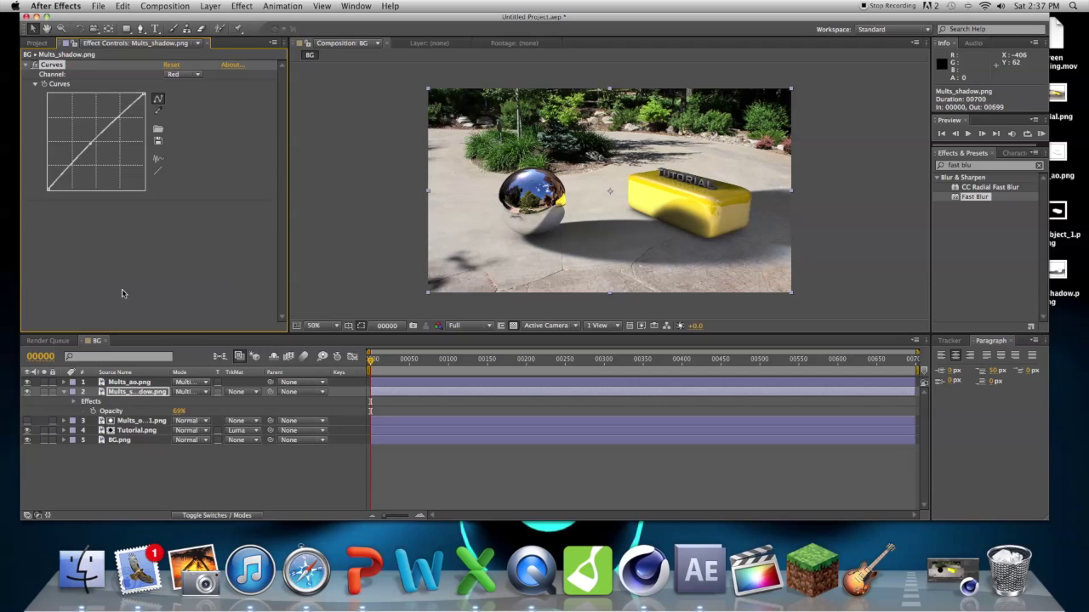
left_click_drag(178, 411, 179, 411)
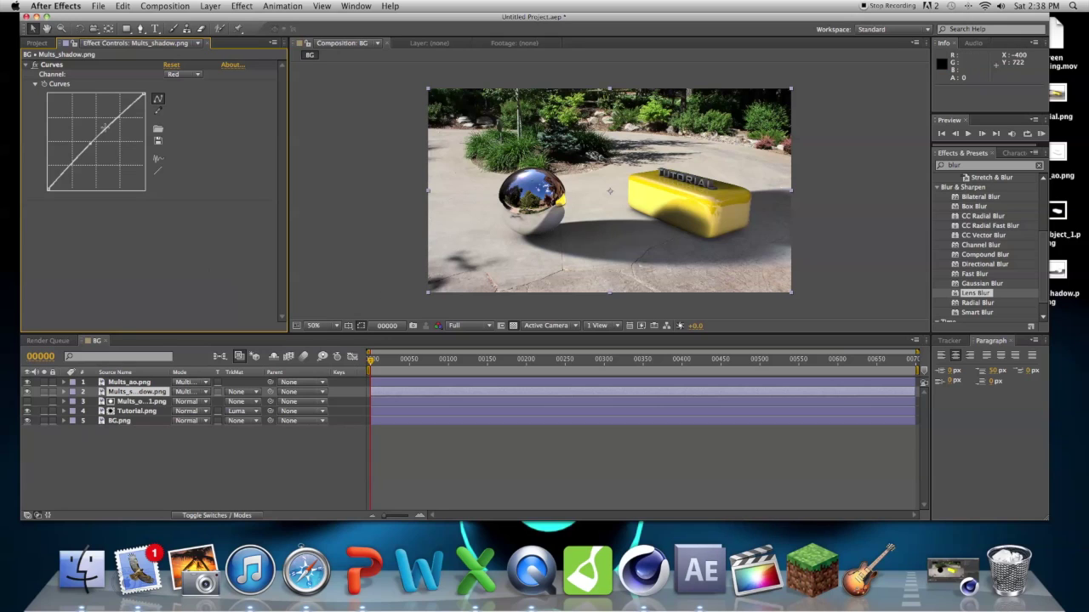
Step: Apply Curves to Tutorial.png and drag the RGB curve to brighten the sphere and yellow box
left_click(137, 411)
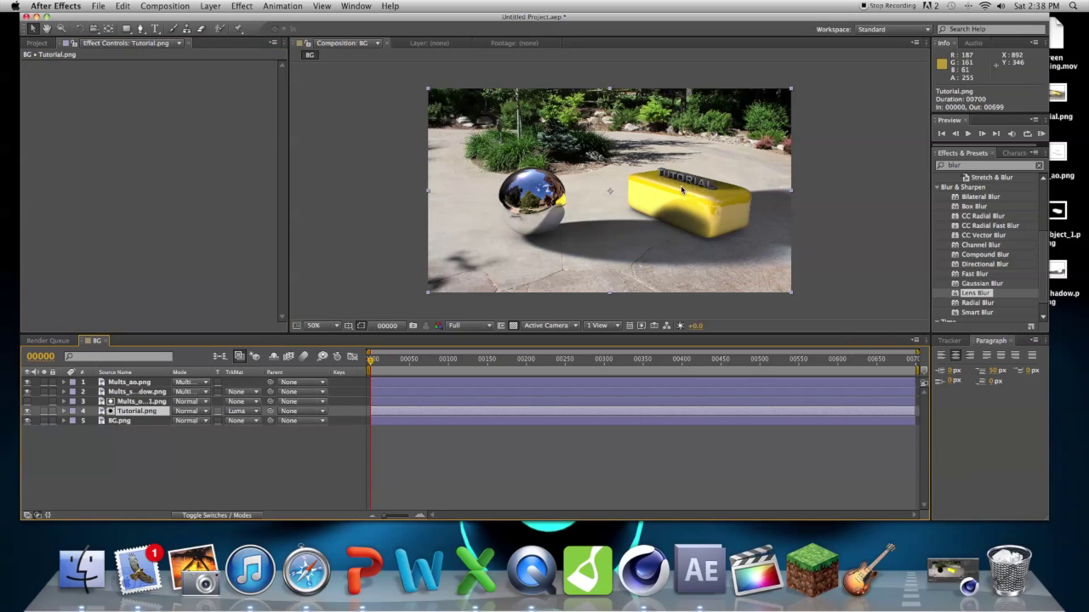
left_click(252, 5)
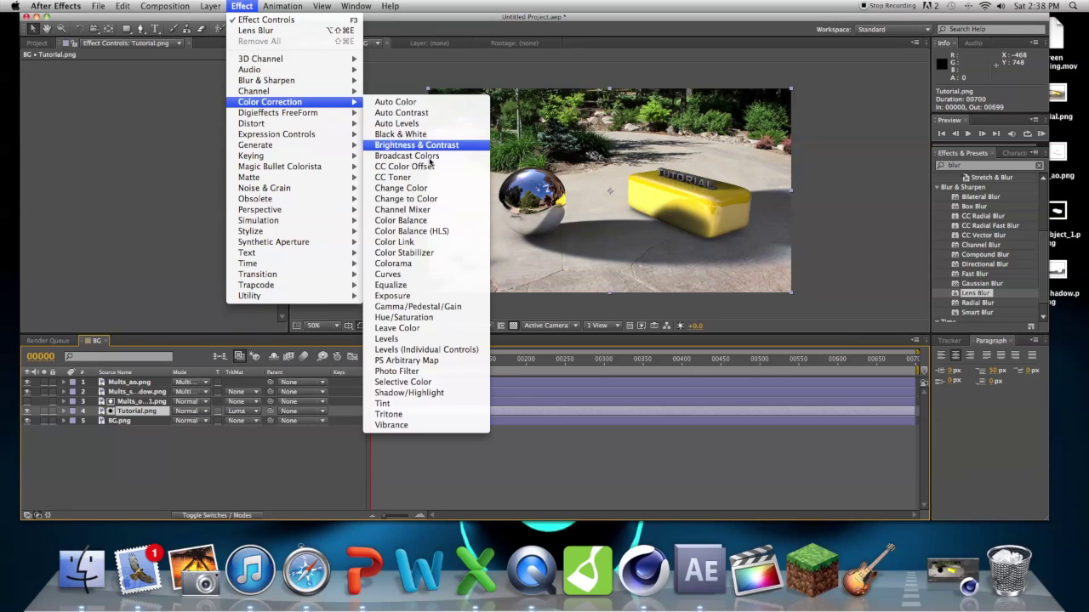
left_click(417, 271)
mouse_move(99, 126)
left_mouse_down()
mouse_move(110, 162)
mouse_move(87, 131)
mouse_move(109, 126)
mouse_move(110, 144)
left_mouse_up()
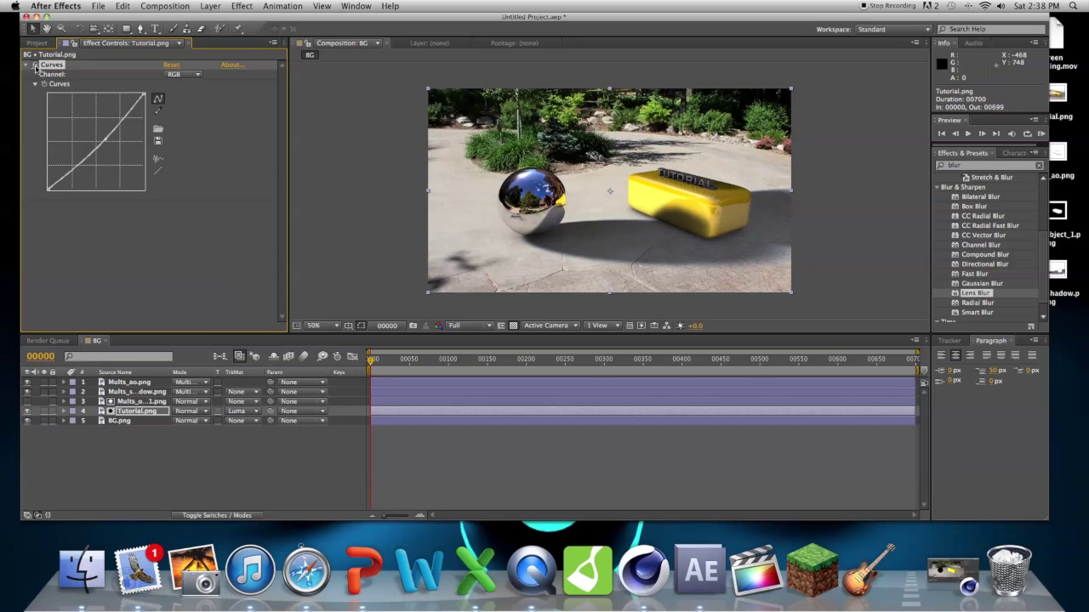
Step: Toggle the Curves effect off and on to compare, then lift the RGB curve again
left_click(35, 64)
left_click(35, 65)
left_click(34, 64)
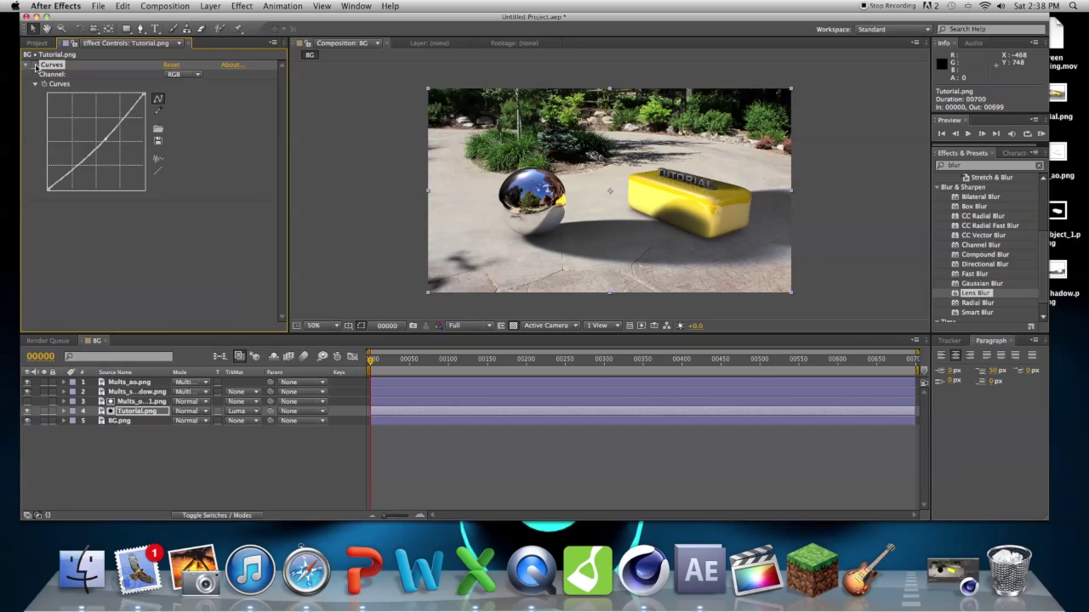
left_click(36, 67)
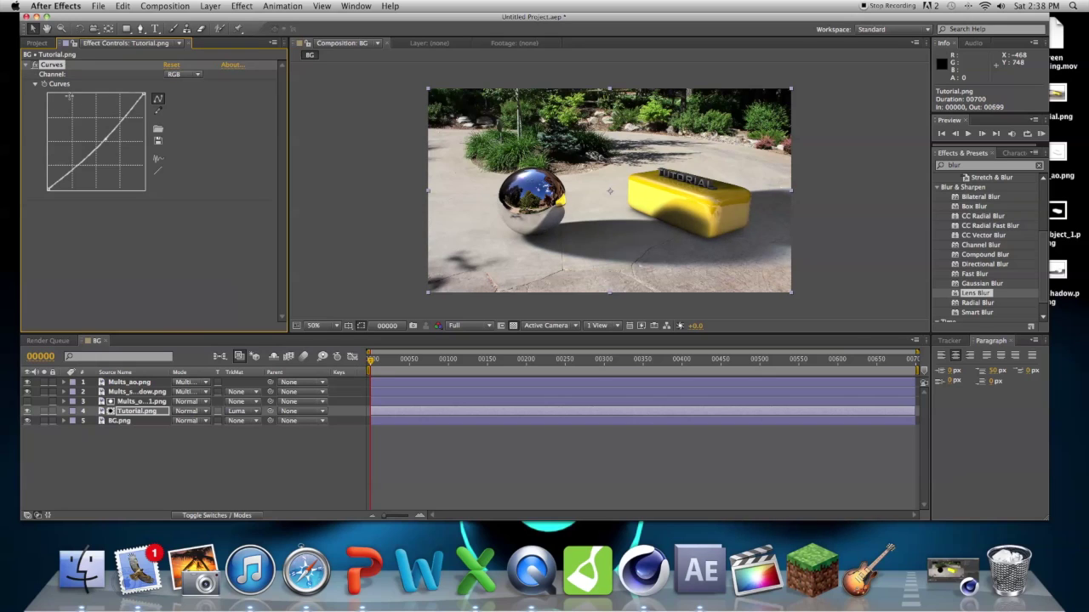
mouse_move(105, 142)
left_mouse_down()
mouse_move(105, 121)
mouse_move(107, 129)
left_mouse_up()
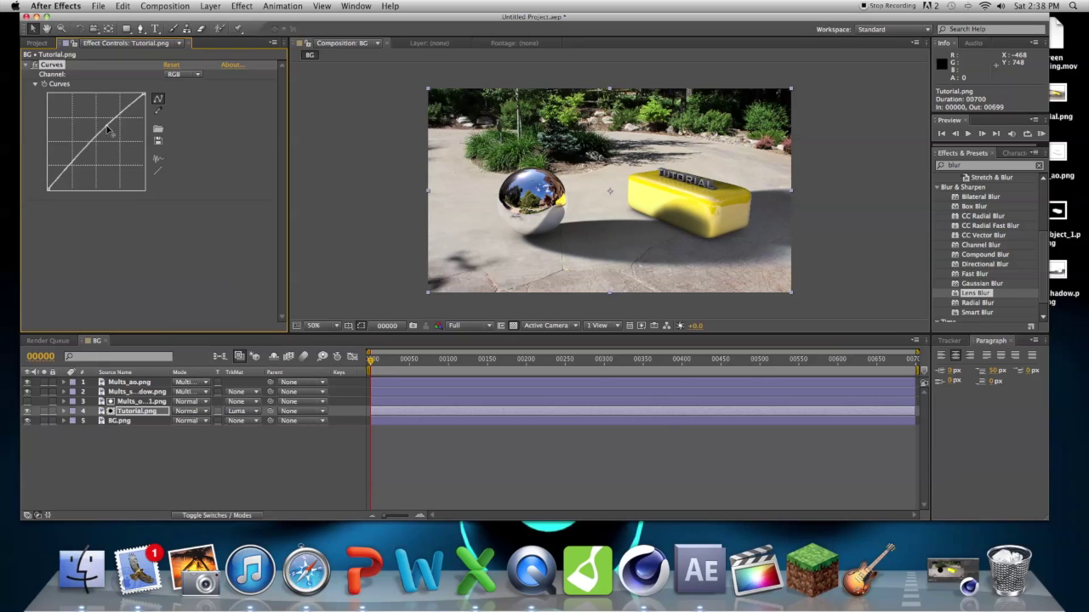
Step: Raise the Red channel curve to test a pink tint, then straighten it again
left_click(183, 74)
left_click(180, 97)
left_click_drag(78, 158, 97, 139)
left_click_drag(97, 137, 103, 137)
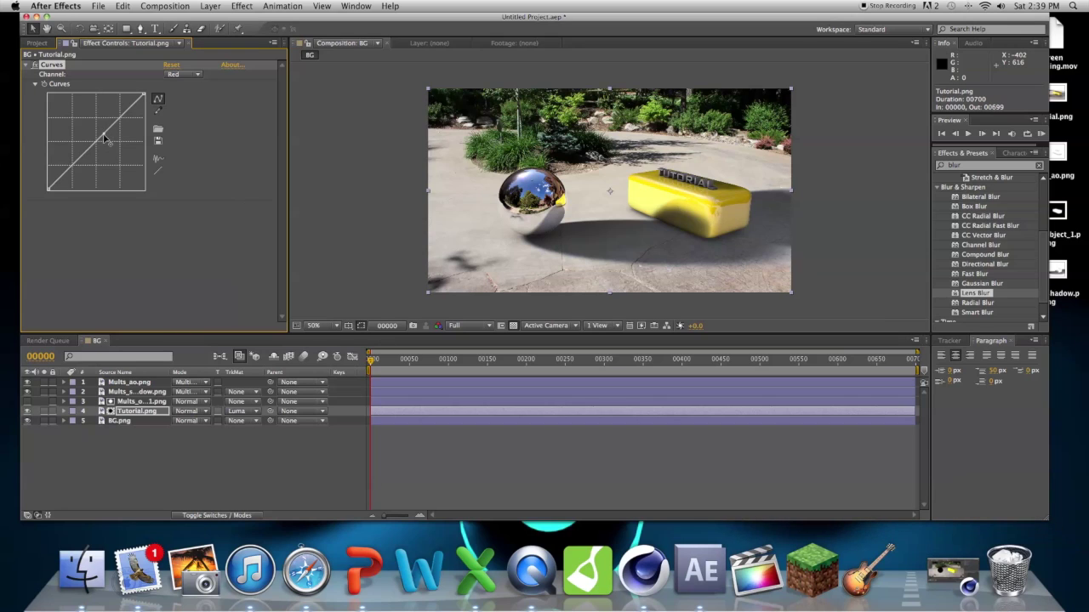
Step: Check the Green and Blue channel curves of the Tutorial.png Curves effect
left_click(200, 74)
left_click(186, 105)
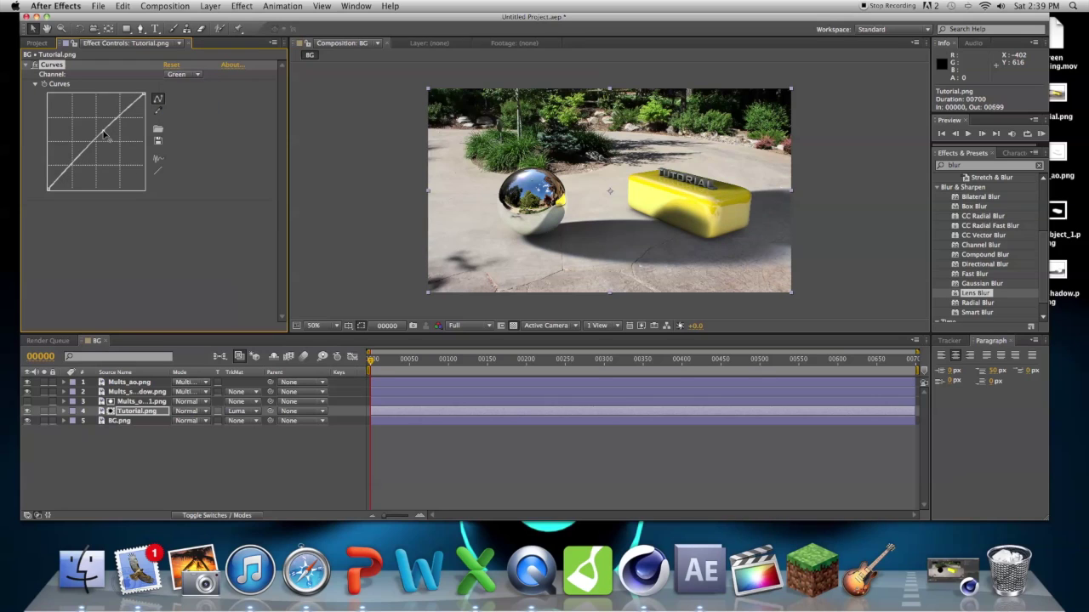
left_click(183, 74)
left_click(185, 121)
Step: Switch between the Project panel and Curves settings, restore the Selection tool, and deselect Tutorial.png
left_click(36, 42)
left_click(80, 30)
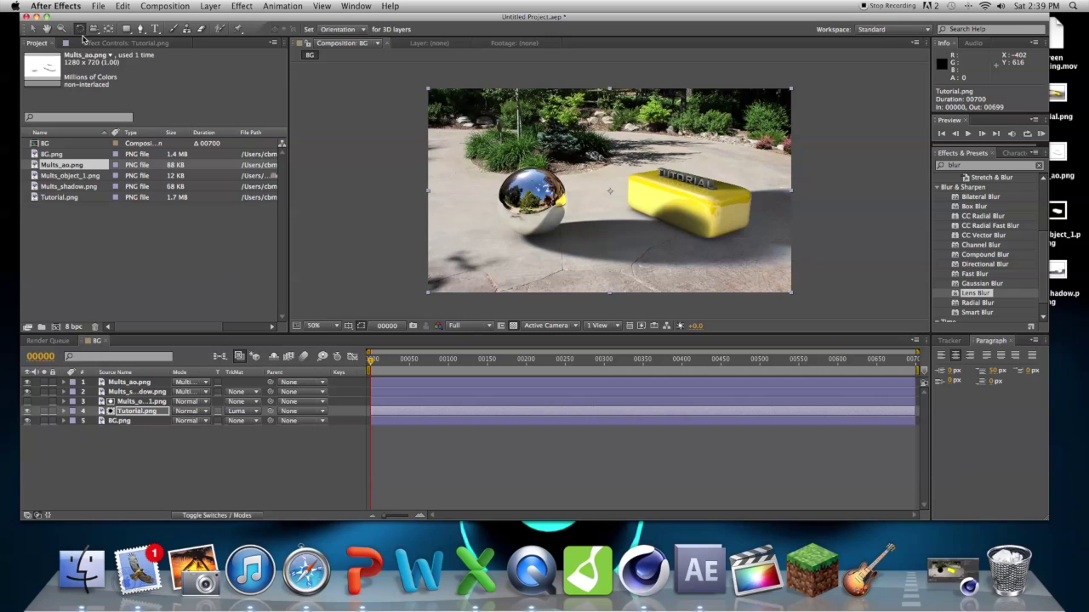
key("v")
left_click(126, 43)
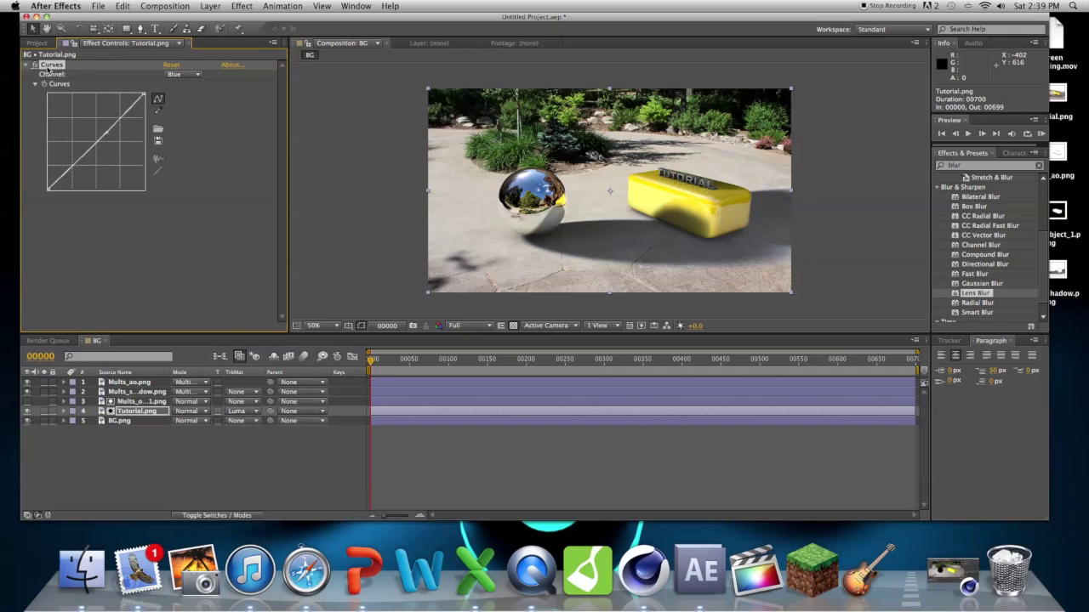
left_click(36, 43)
left_click(326, 179)
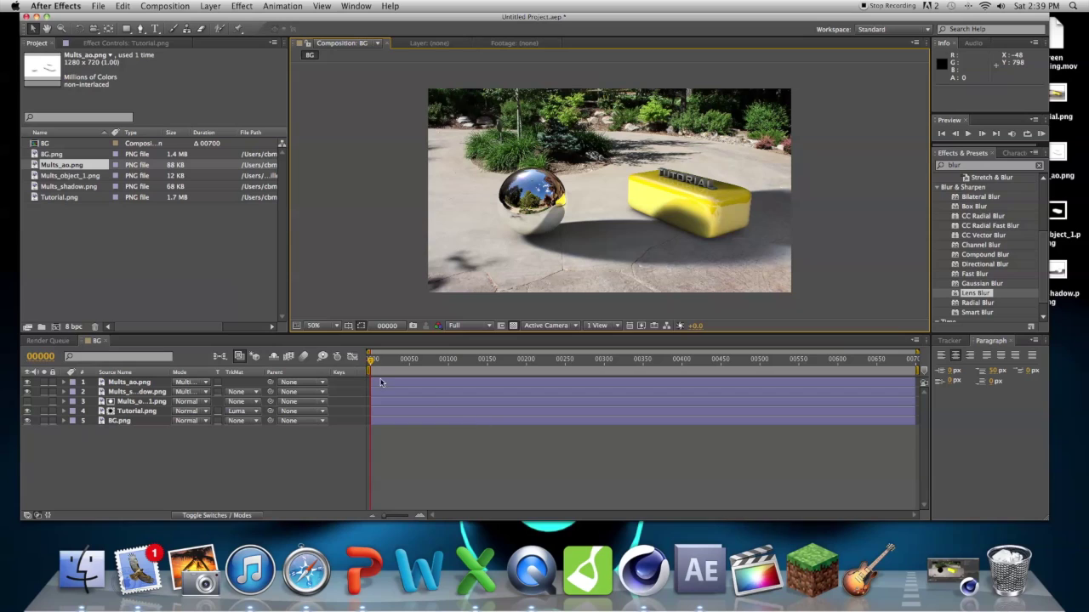
mouse_move(371, 359)
left_mouse_down()
mouse_move(487, 359)
mouse_move(371, 359)
left_mouse_up()
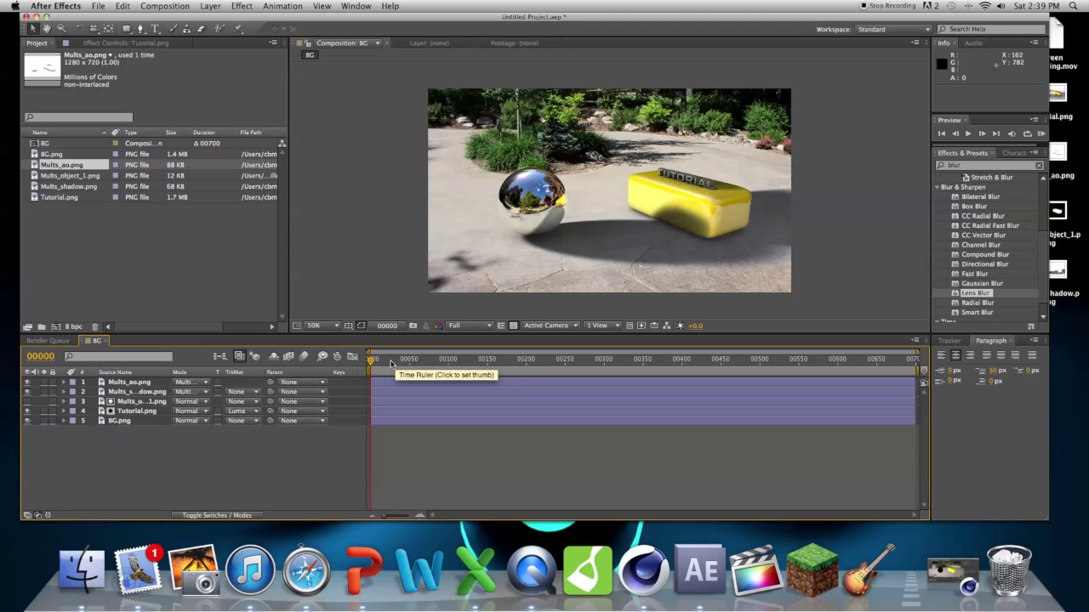
left_click_drag(381, 363, 356, 364)
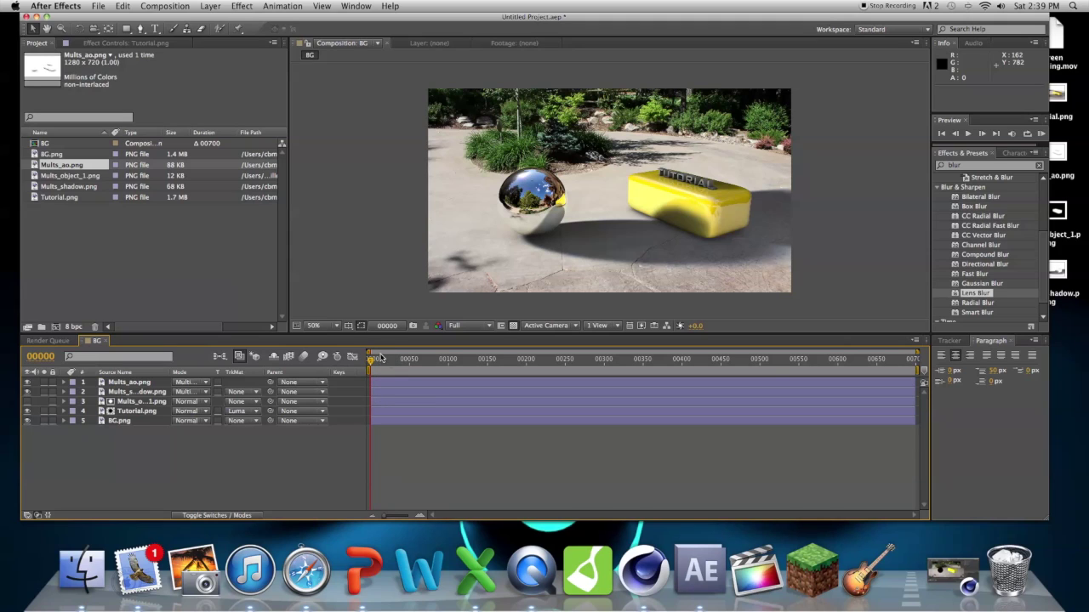